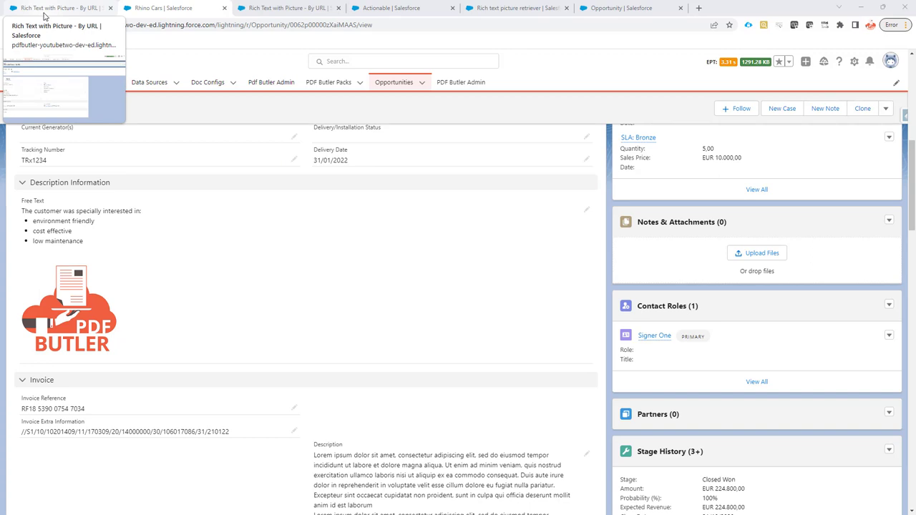
Start a new Data Source with the KEYVALUE record type
click(43, 15)
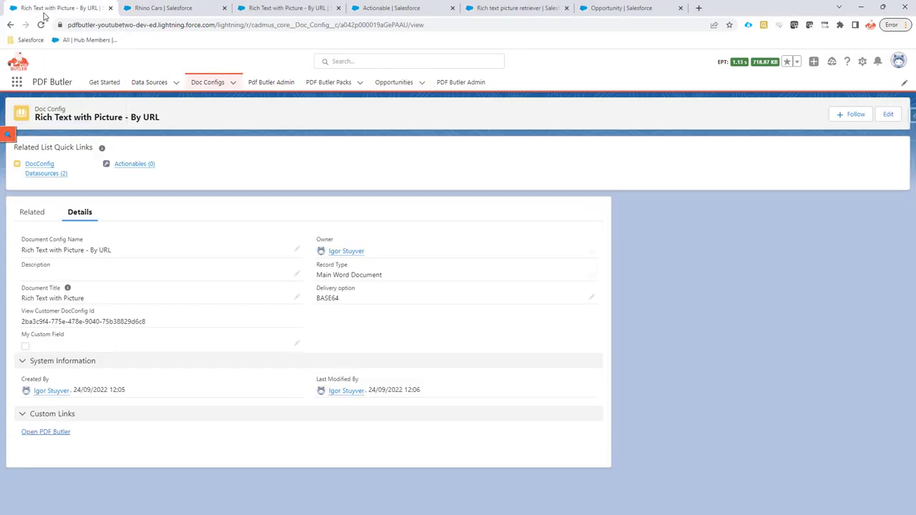
click(175, 82)
click(169, 102)
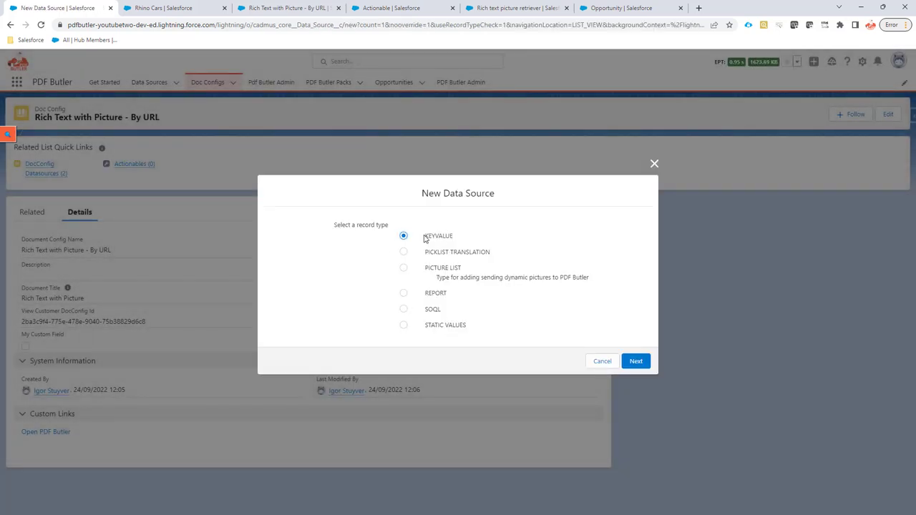
click(635, 362)
Name the data source RichTextImage URLS, set its type to List of sObjects, and save it
click(324, 184)
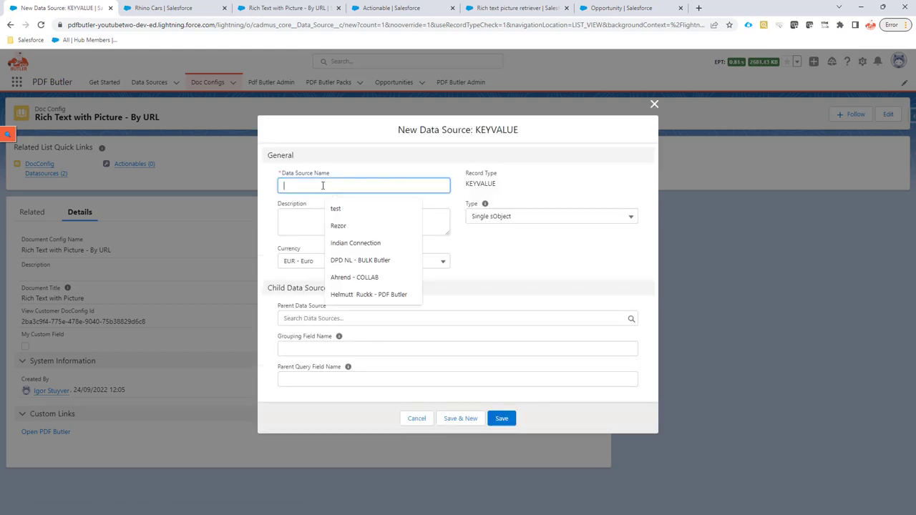
text(Rich)
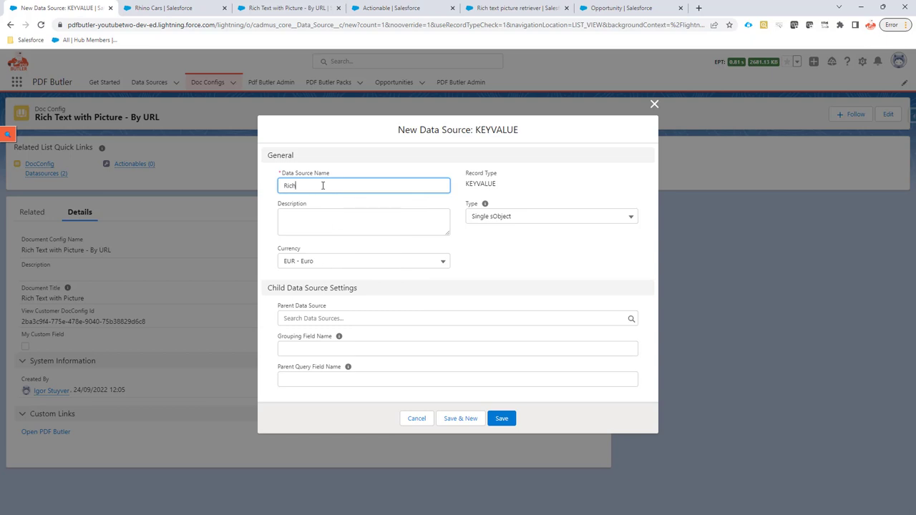
text(TextImage)
key(ctrl+a)
text(URLS)
click(530, 216)
click(531, 253)
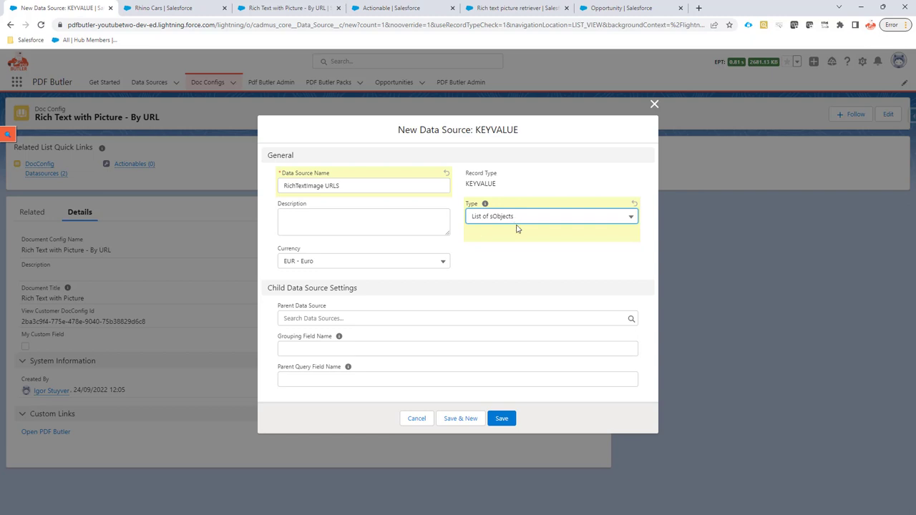
click(508, 421)
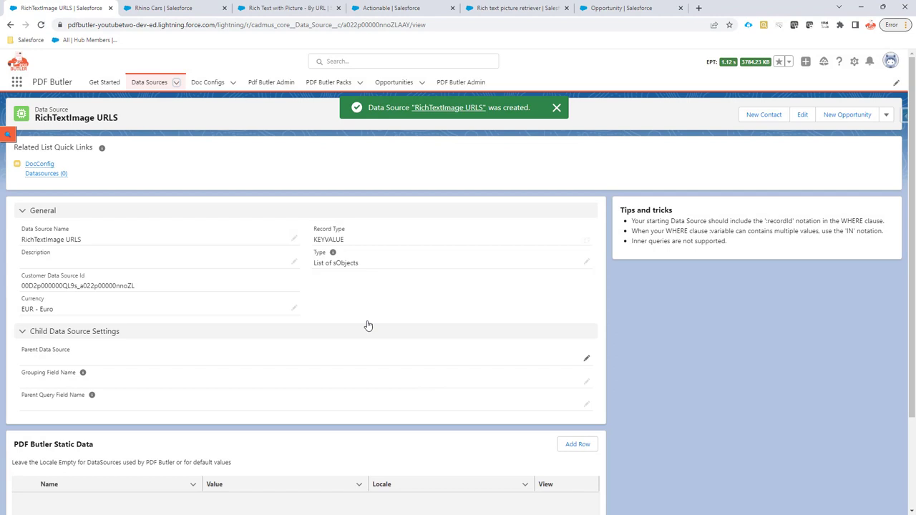
mouse_move(339, 255)
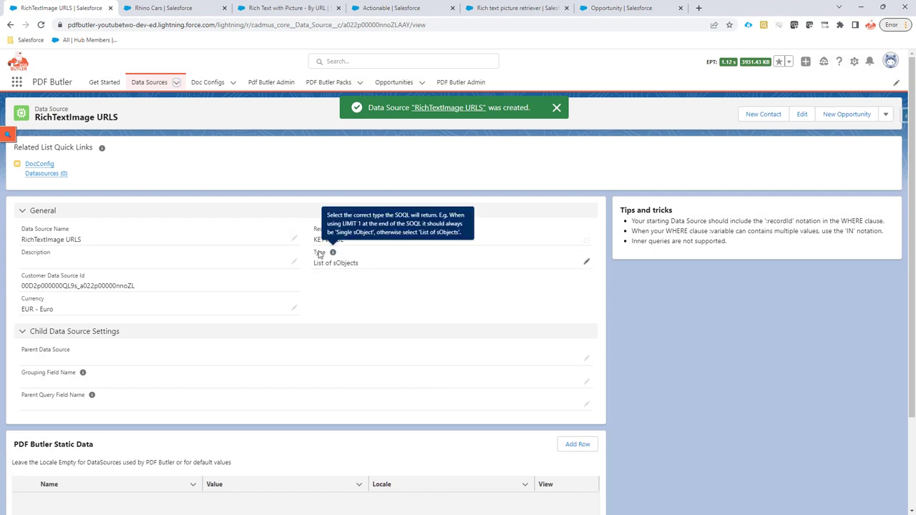
Return to the Rich Text with Picture - By URL Doc Config and show its related Actionables
click(10, 24)
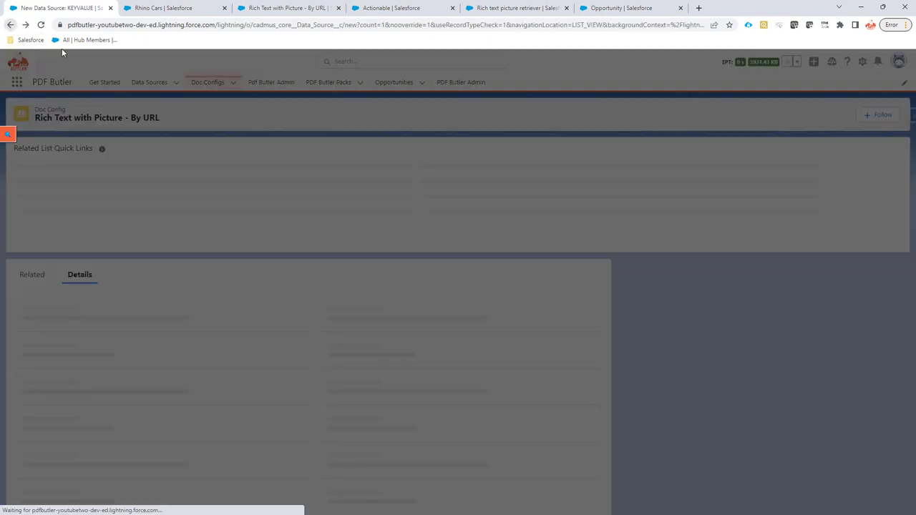
click(417, 423)
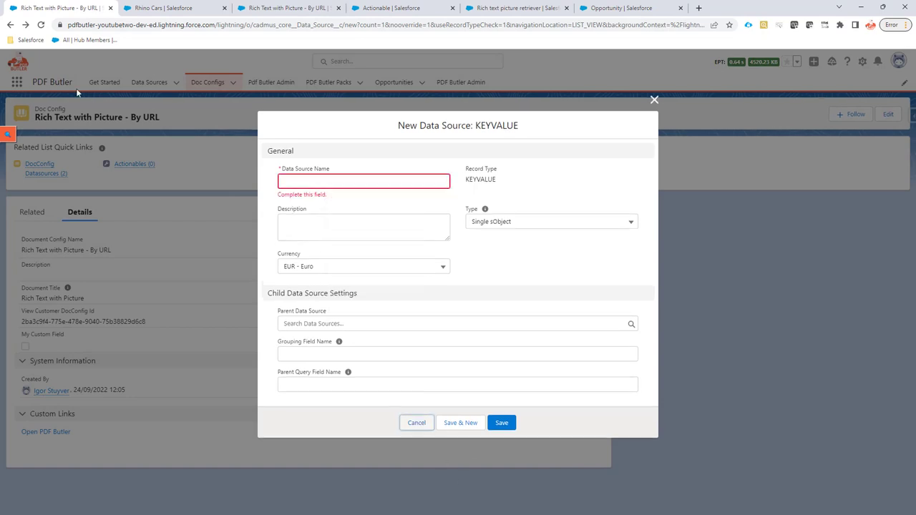
click(10, 24)
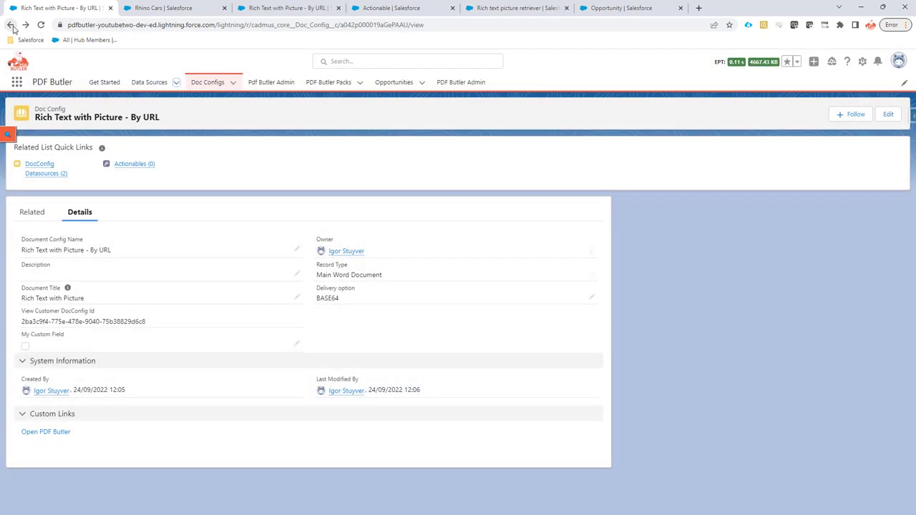
click(10, 24)
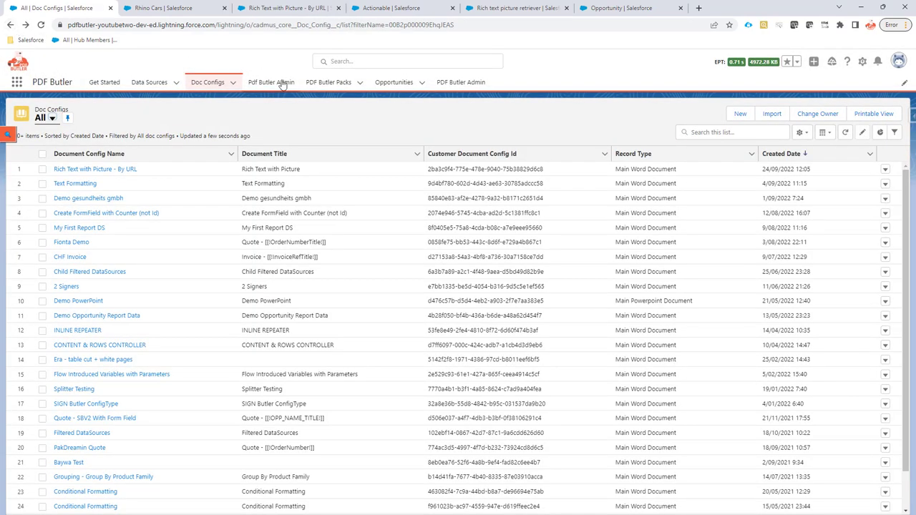
click(123, 170)
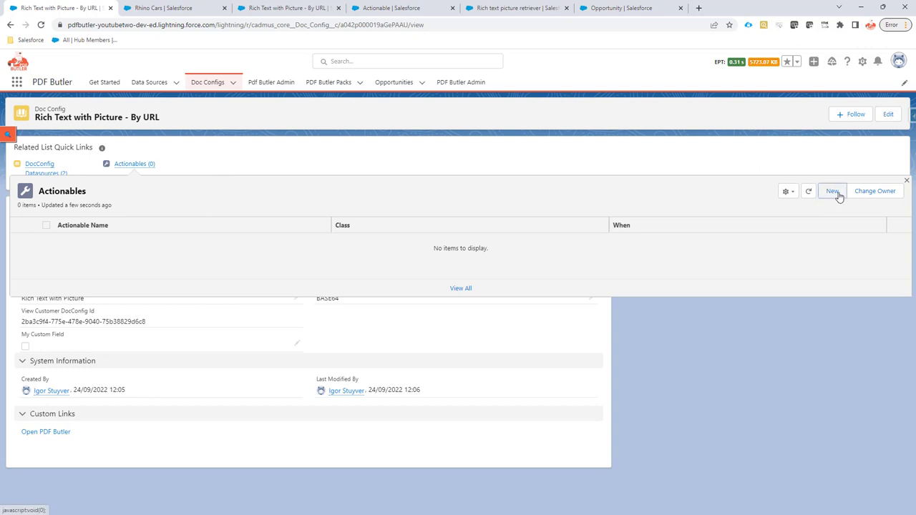
Start a new Actionable for this Doc Config with the RICH_TEXT record type
click(833, 191)
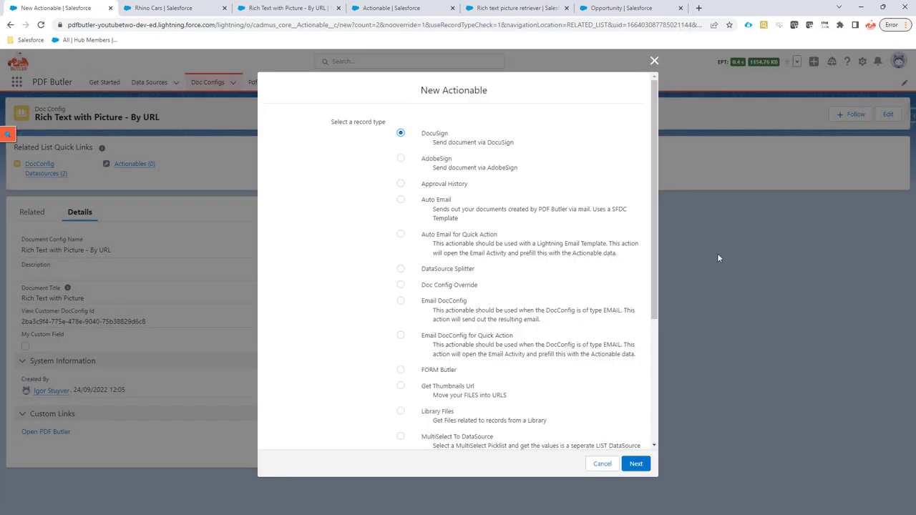
scroll(555, 299, down, 2)
scroll(555, 299, down, 1)
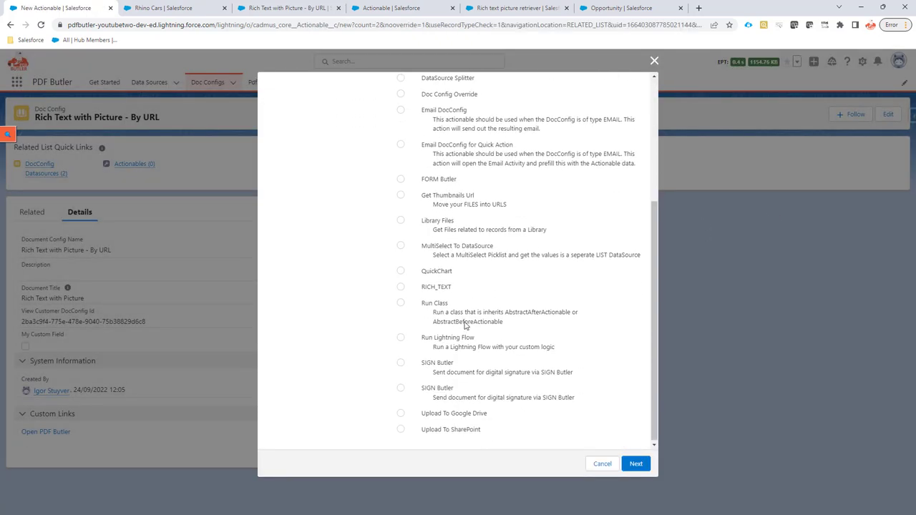
click(435, 287)
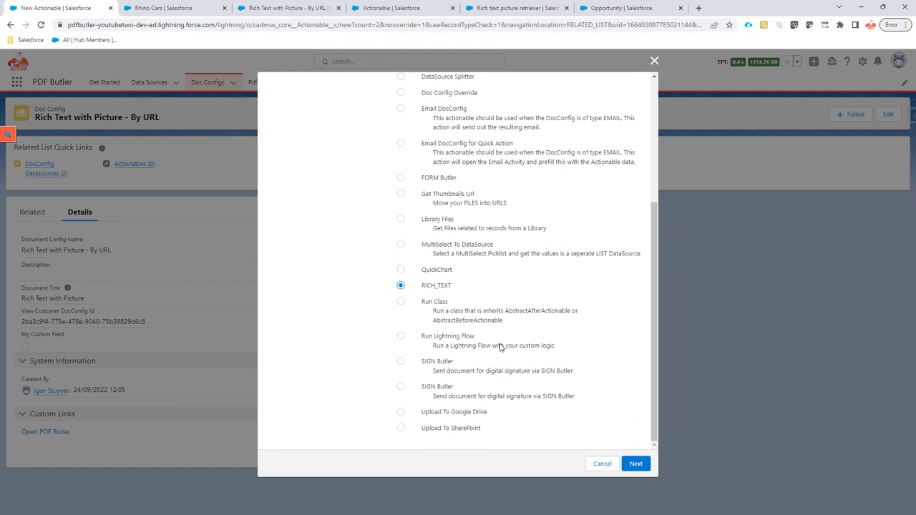
click(636, 464)
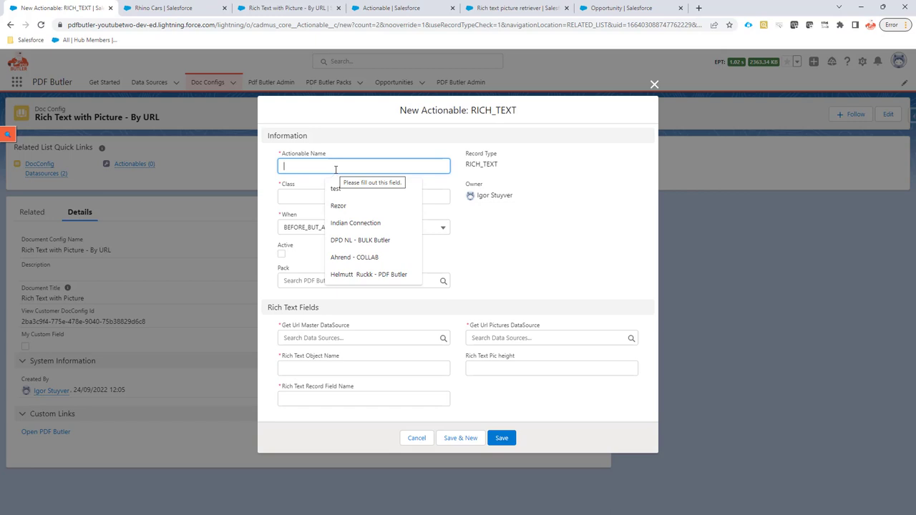
Name the actionable Act Rich Text URL, set its class to PDFB_Act_RichTextPicsByUrl, and make it active
text(A)
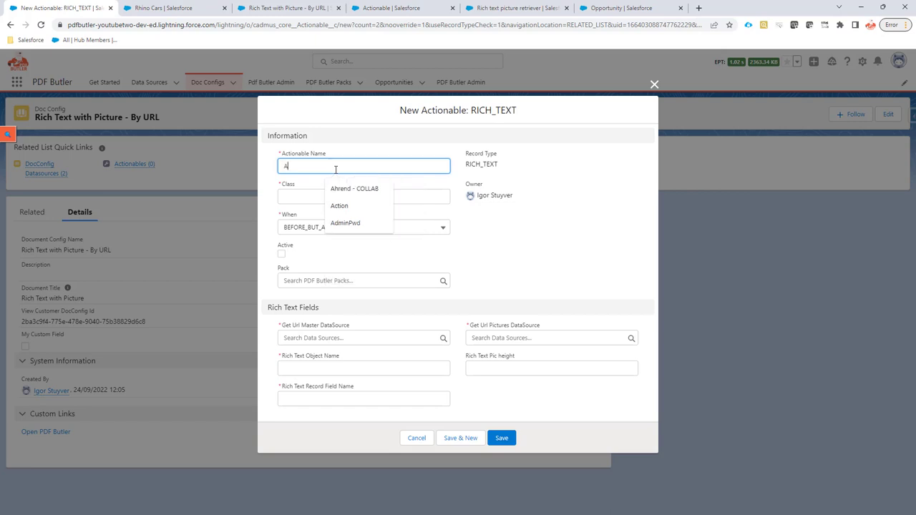
text(ct R)
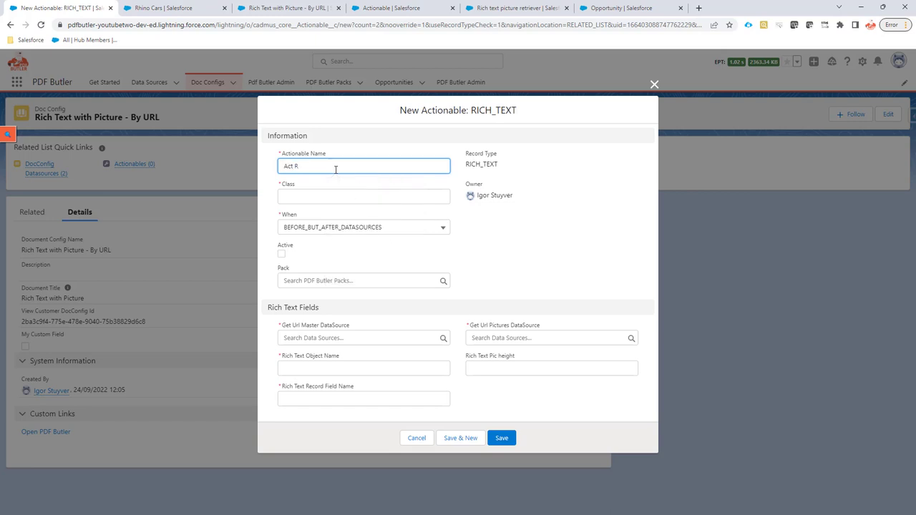
text(ich T Text URL)
key(alt+Tab)
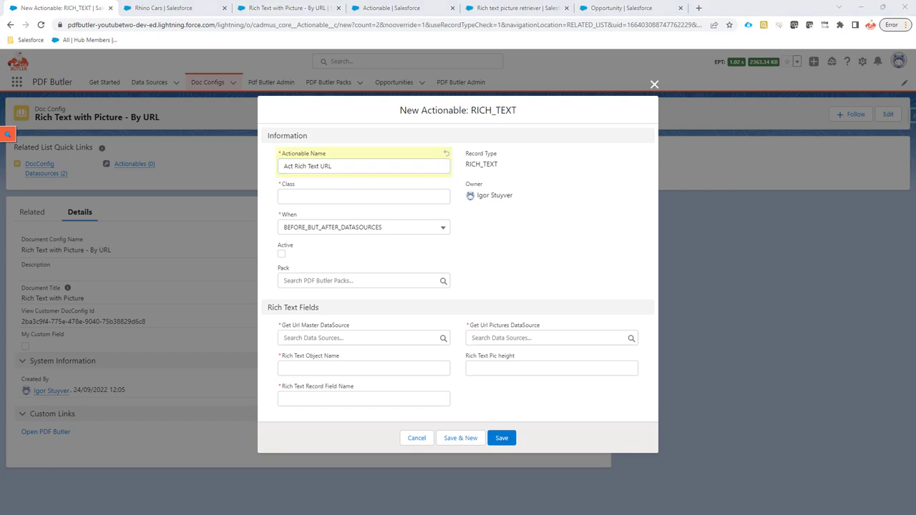
click(329, 193)
text(PDFB_Act_RichTextPicsByUrl)
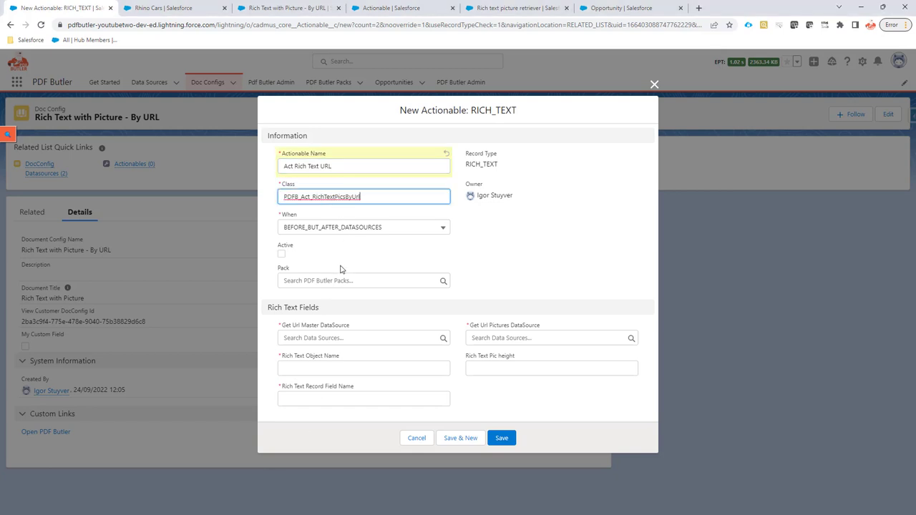
click(282, 254)
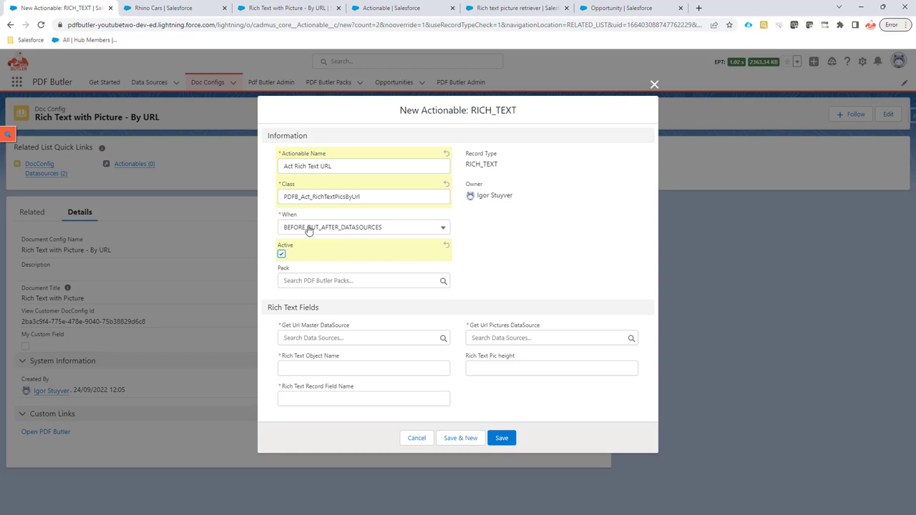
Set the Get Url Master DataSource to Opportunity and the Rich Text Object Name to Opportunity
click(316, 336)
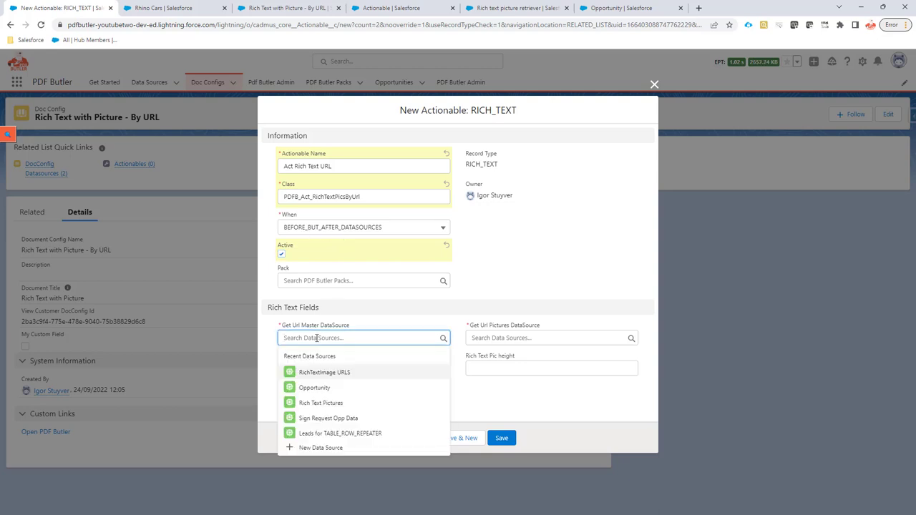
click(315, 389)
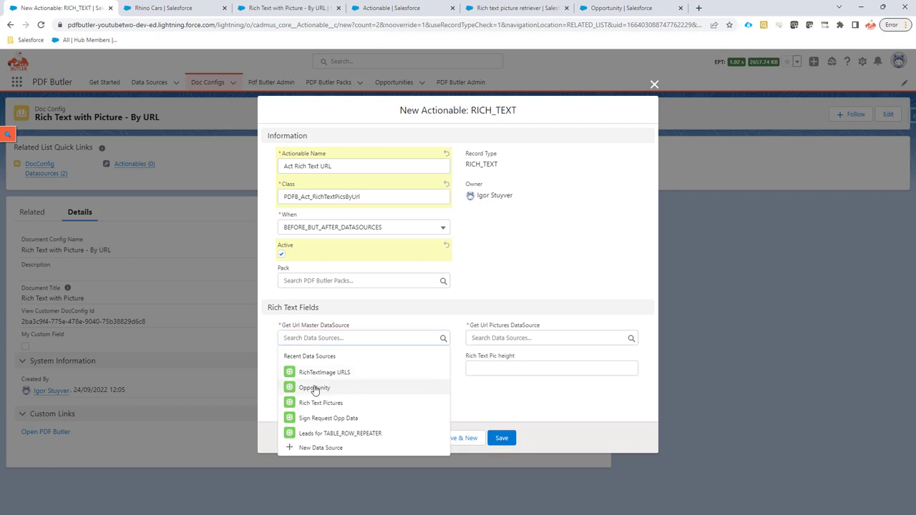
click(371, 370)
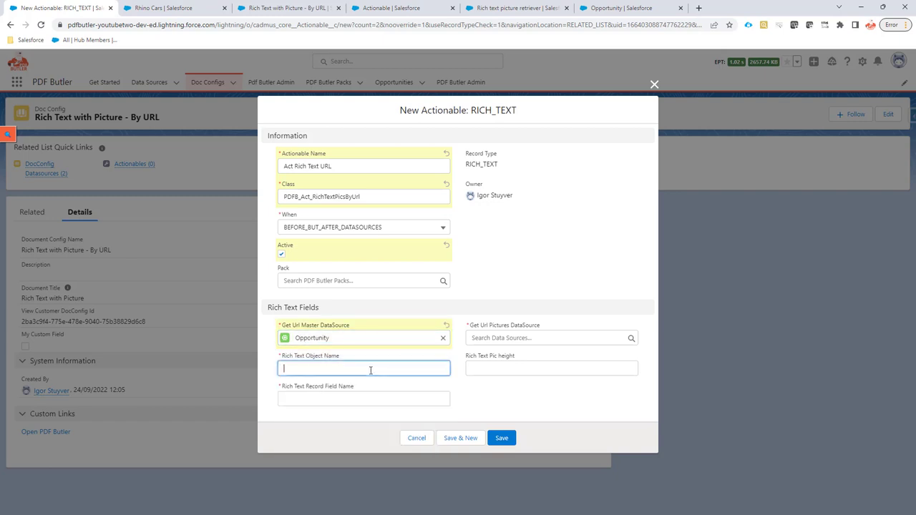
text(Opportunity)
click(357, 398)
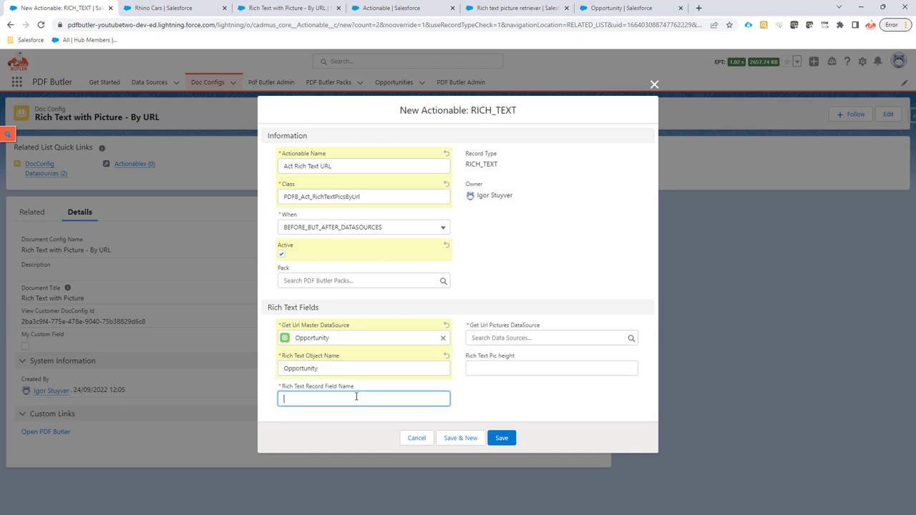
Show all data of the Rhino Cars opportunity in Salesforce Inspector
click(169, 8)
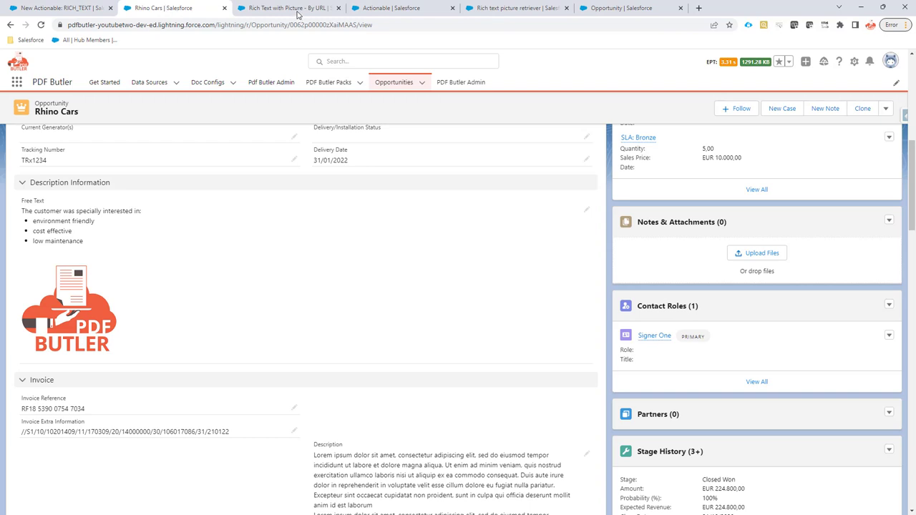
scroll(851, 157, up, 3)
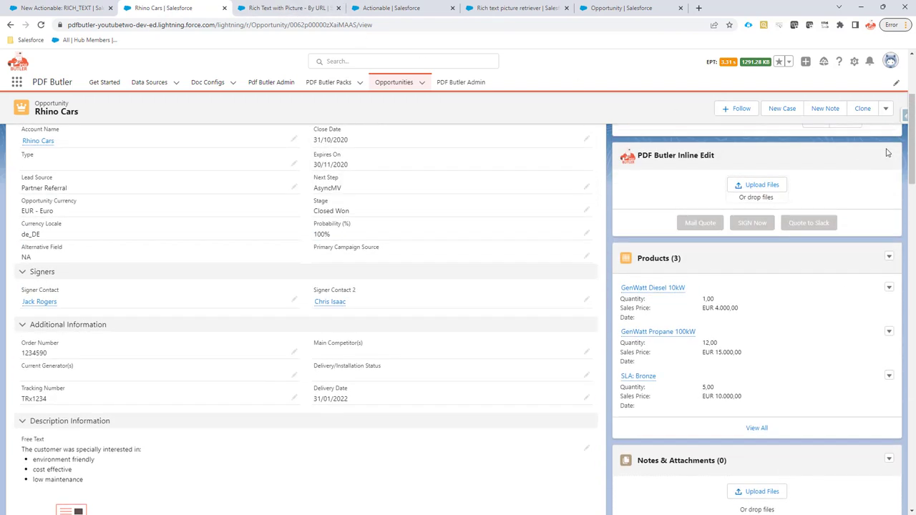
scroll(887, 152, up, 1)
click(905, 115)
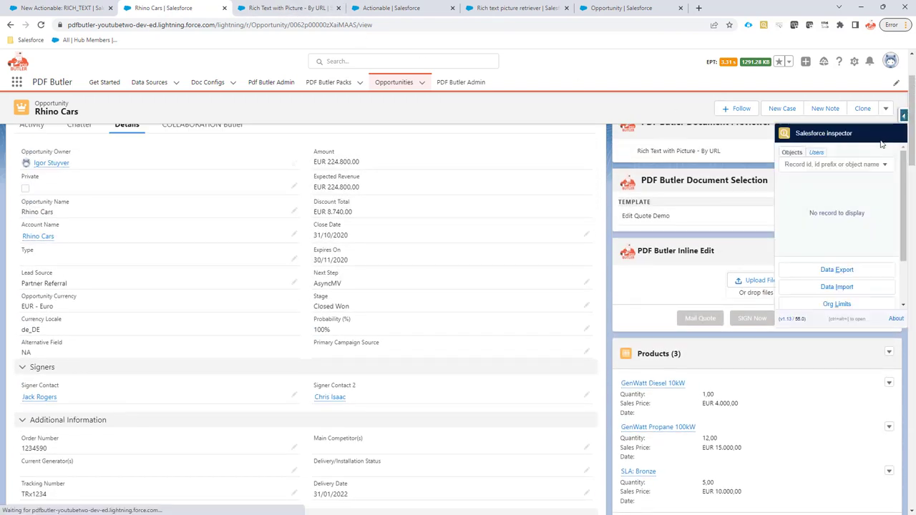
right_click(836, 241)
click(820, 248)
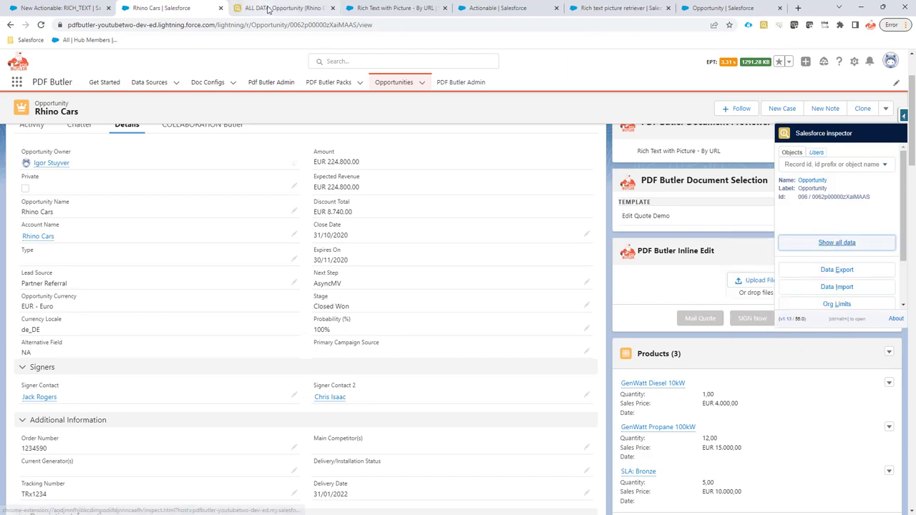
click(268, 9)
text(rich)
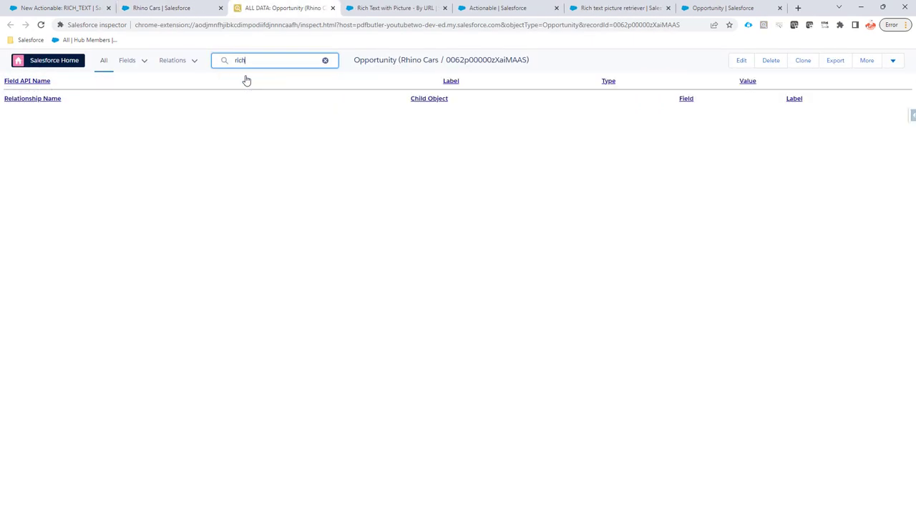
key(BackSpace)
key(BackSpace)
key(BackSpace)
key(BackSpace)
Filter the opportunity's fields by "fre" and copy the Free Text field's API name, Free_Text__c
text(fre)
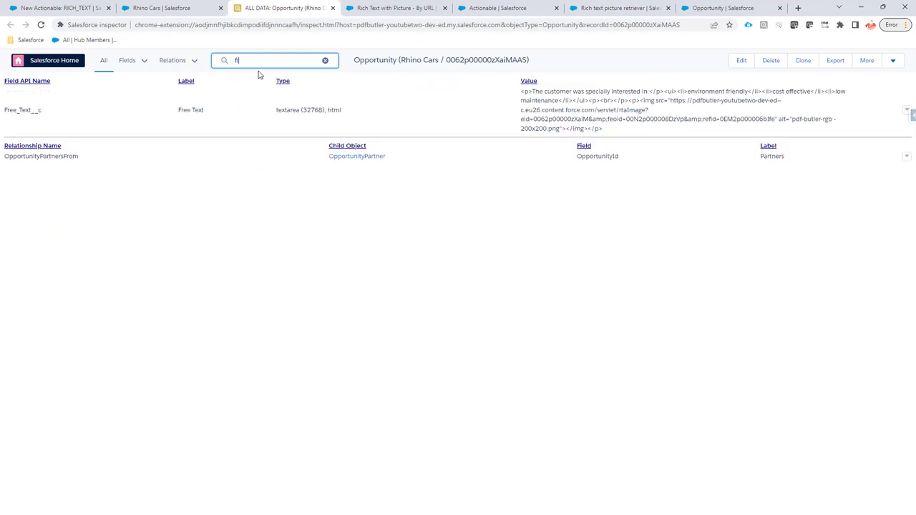
double_click(21, 111)
key(ctrl+c)
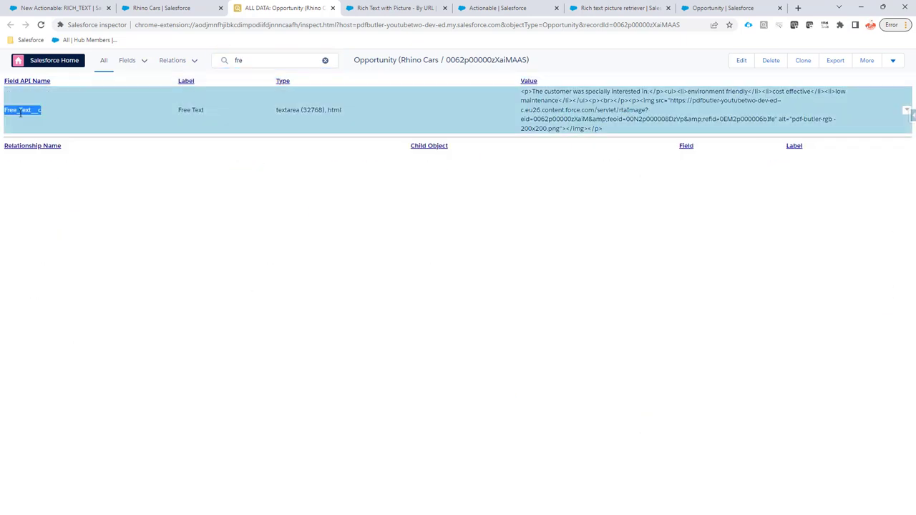
Return to the new actionable and set its Rich Text Record Field Name to Free_Text__c
click(146, 8)
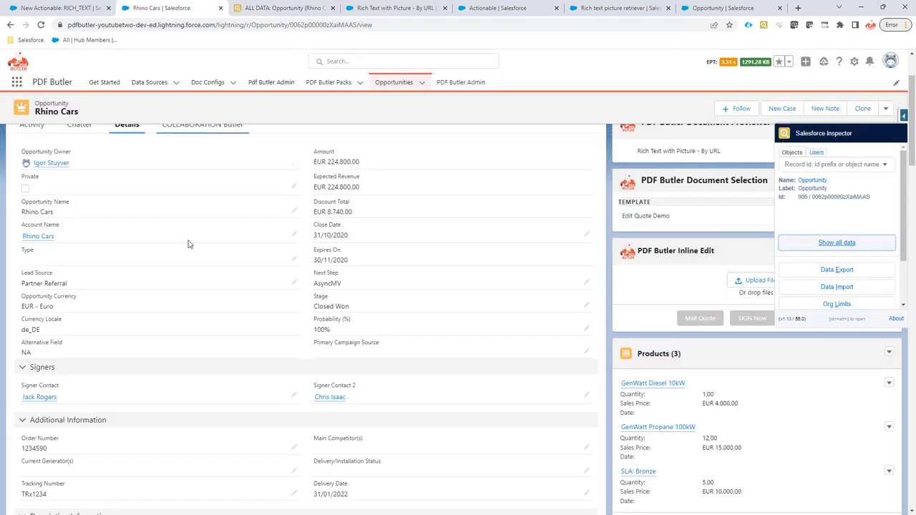
click(30, 8)
click(300, 392)
key(ctrl+v)
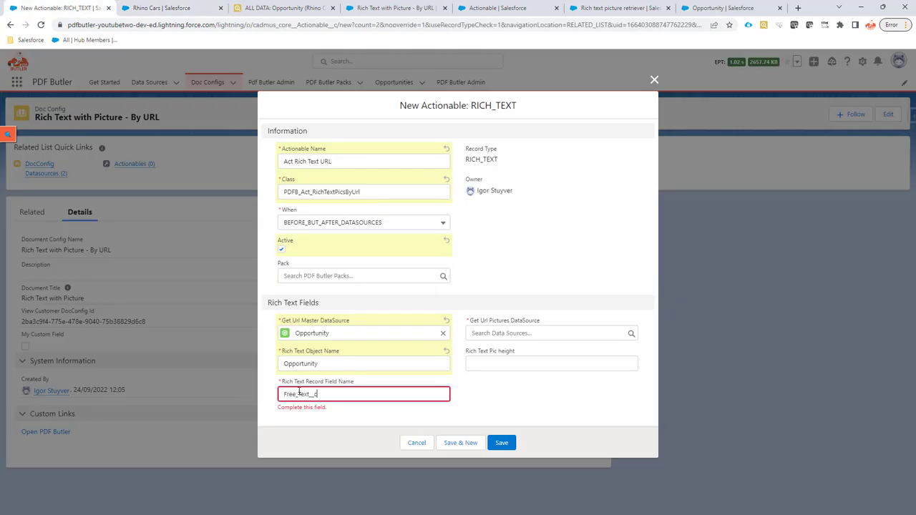
Set the actionable's Get Url Pictures DataSource to RichTextImage URLS and its Rich Text Pic height to 75
click(493, 332)
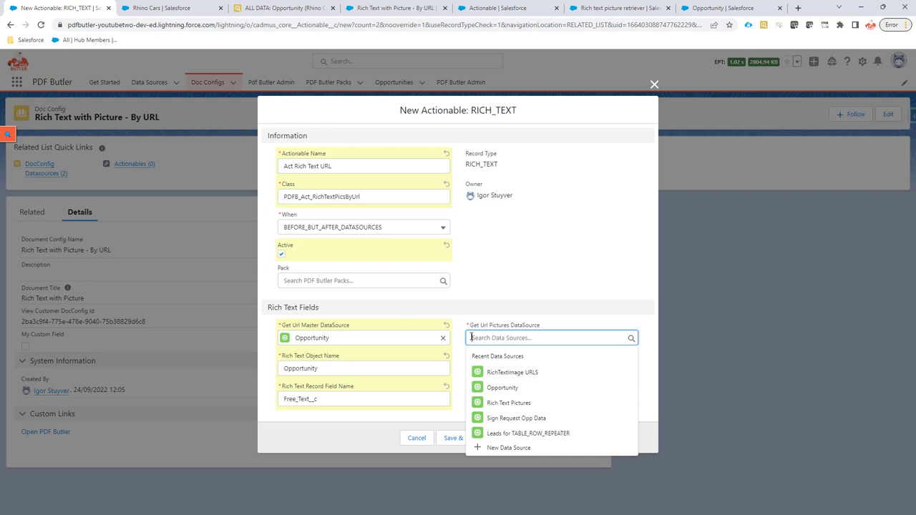
click(503, 376)
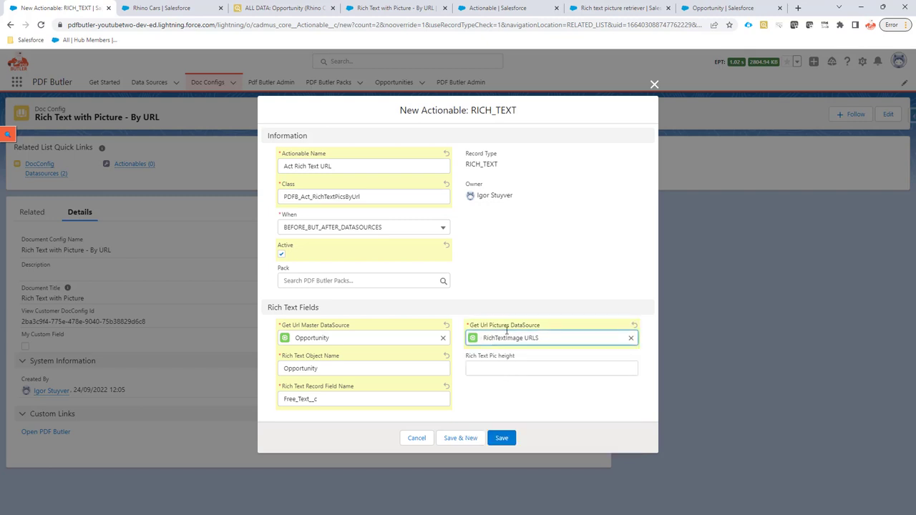
click(512, 367)
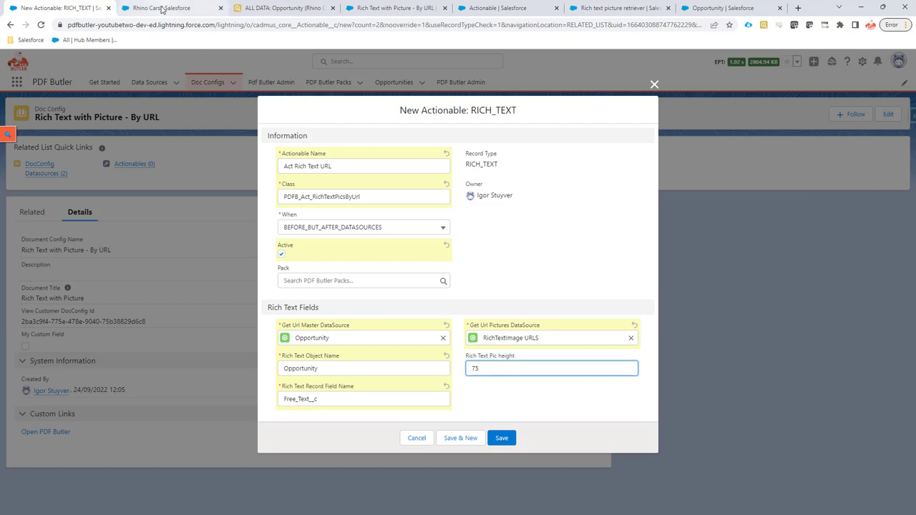
Check the picture in the Rhino Cars opportunity's Free Text field and save the new Act Rich Text URL actionable
click(162, 9)
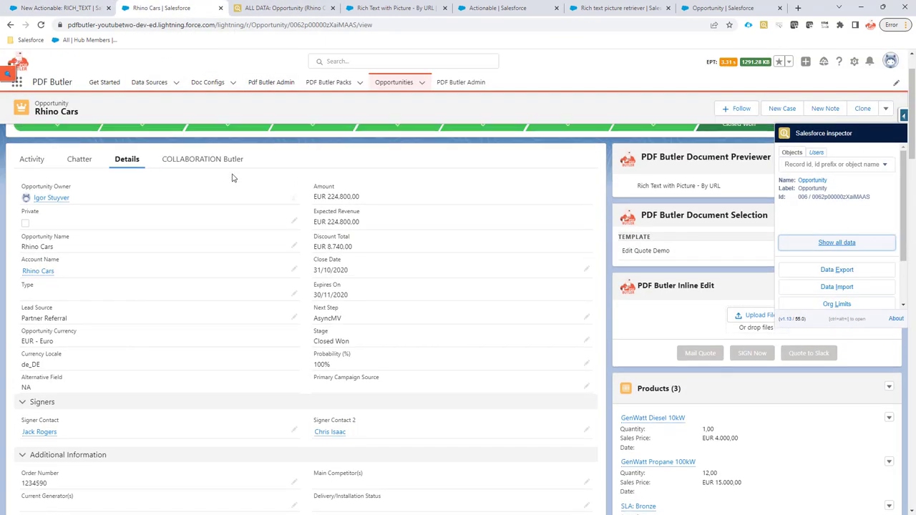
scroll(232, 177, down, 5)
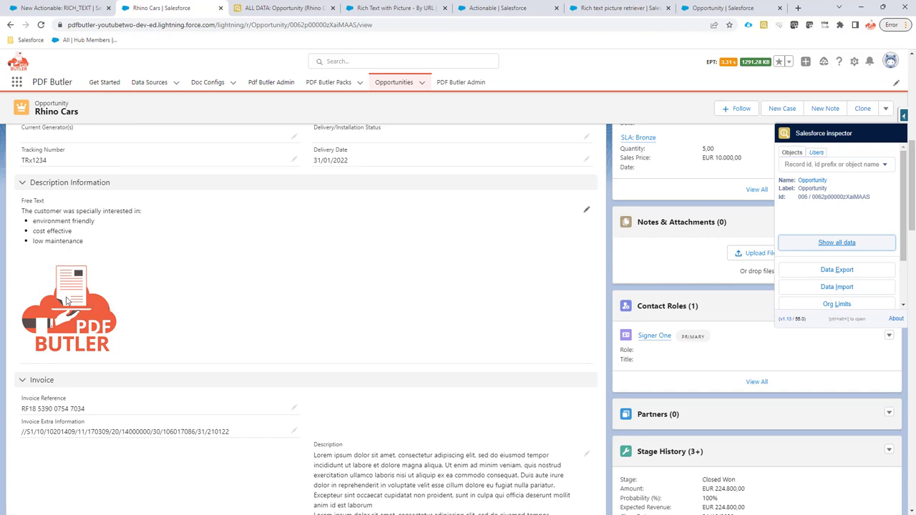
click(53, 11)
click(505, 441)
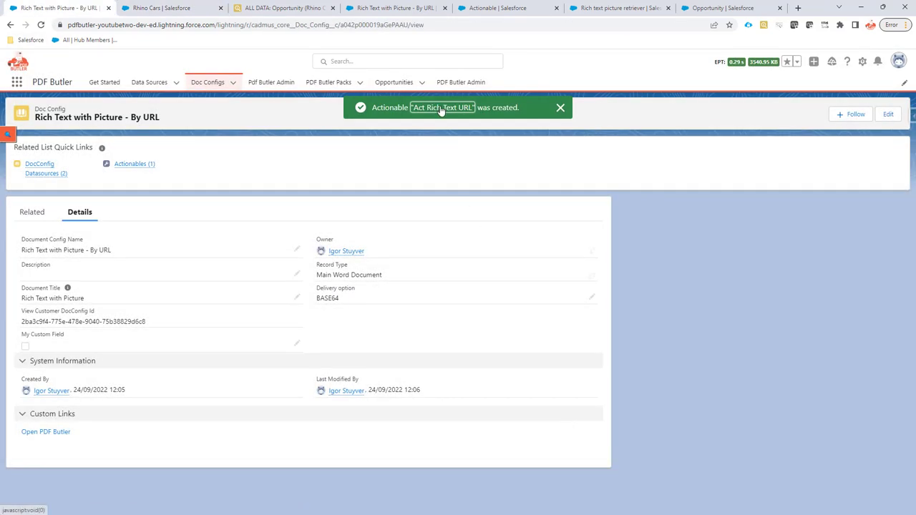
mouse_move(141, 166)
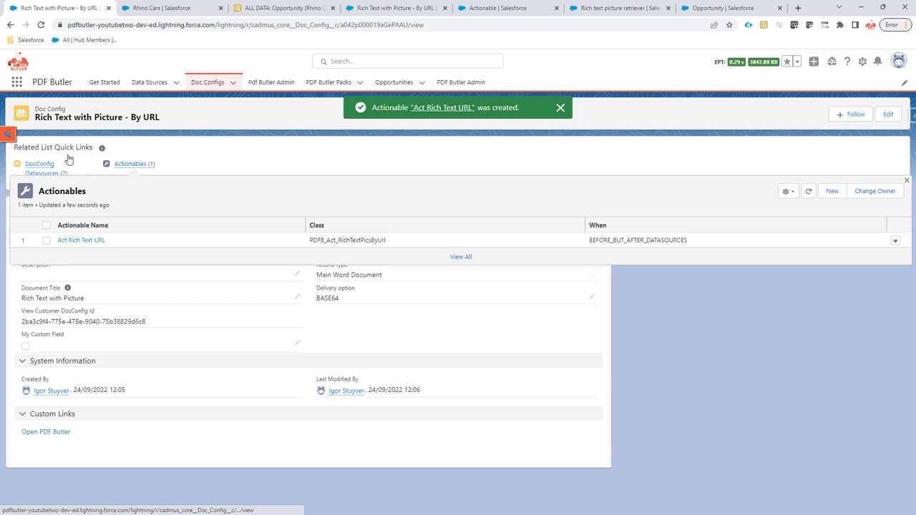
Open the Rich Text with Picture - By URL Doc Config in PDF Butler and go to its Opportunity data source
click(52, 433)
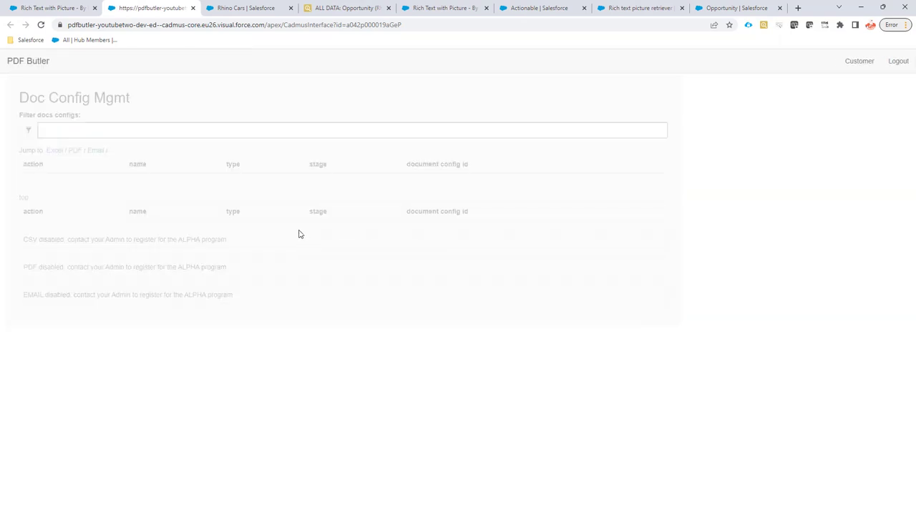
click(19, 181)
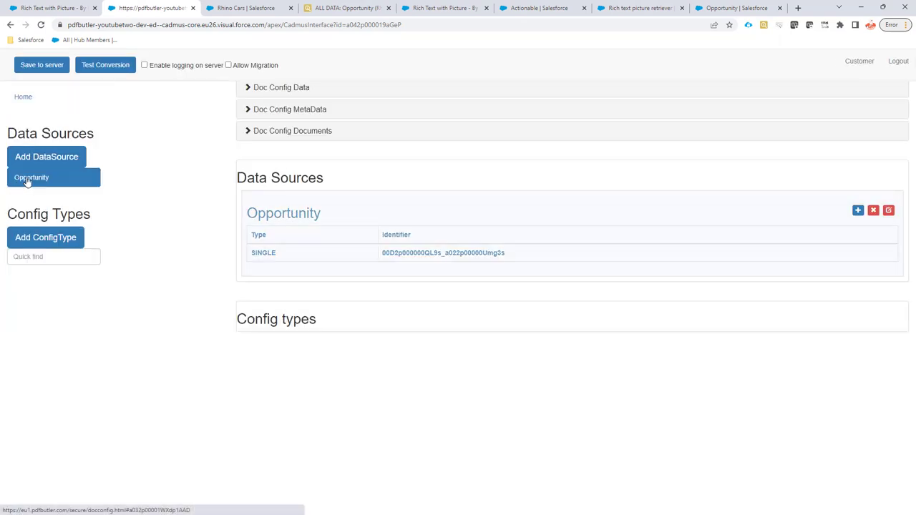
double_click(279, 213)
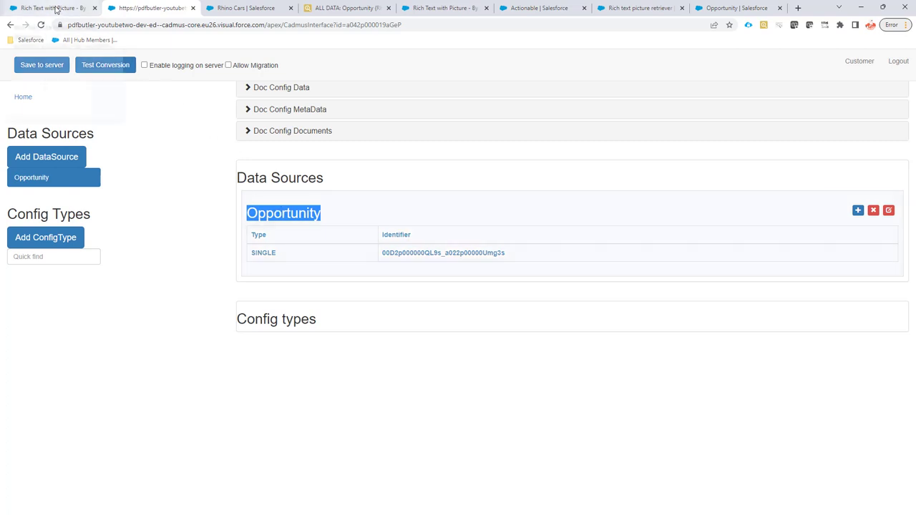
Find the RichTextImage URLS data source by searching for "richt" and select it for adding to the Doc Config
click(54, 163)
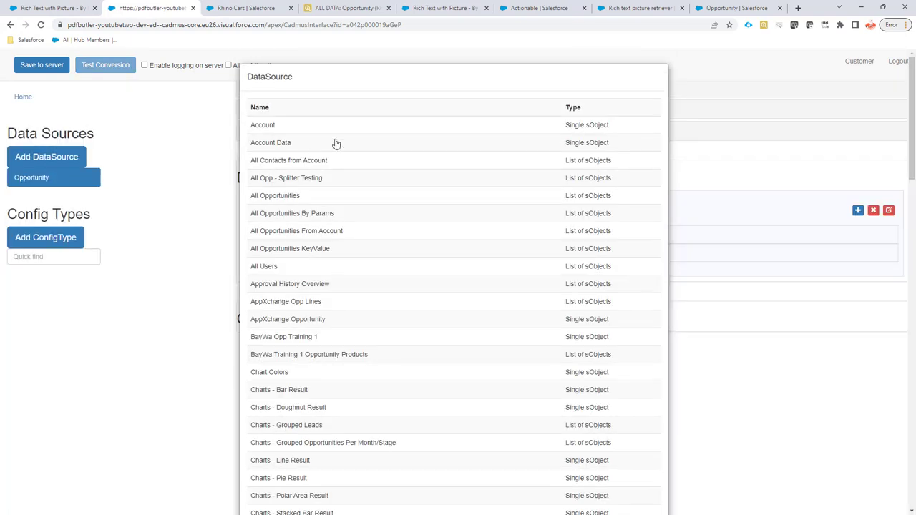
key(ctrl+f)
text(richt)
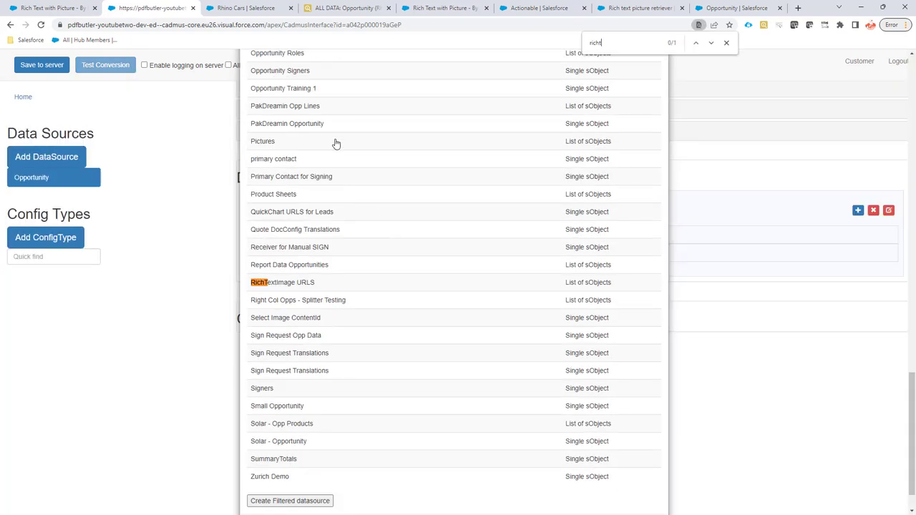
click(303, 285)
Add a TEXT field named pdfbutler_parentId to the RichTextImage URLS data source
click(282, 249)
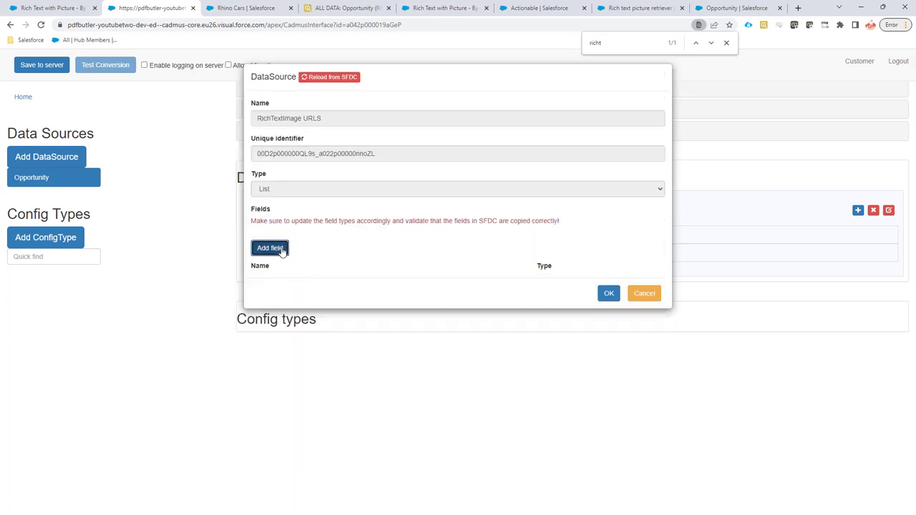
click(294, 277)
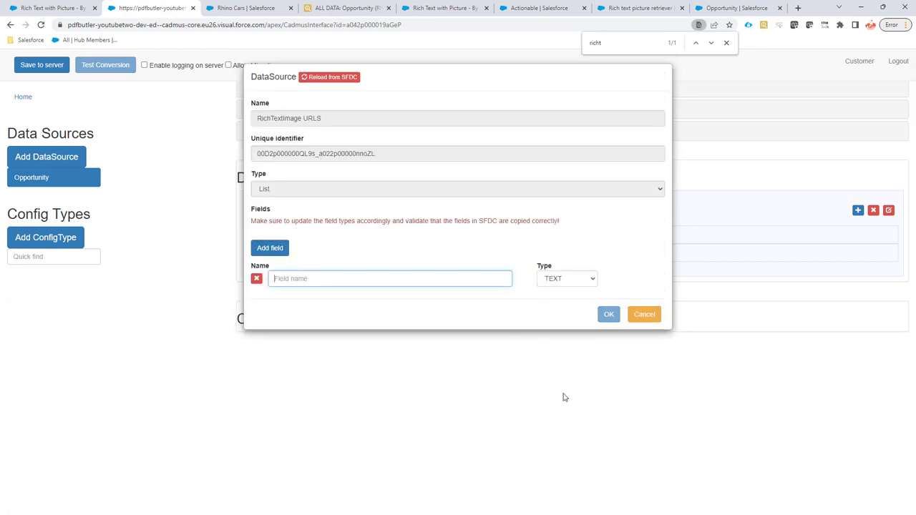
key(alt+Tab)
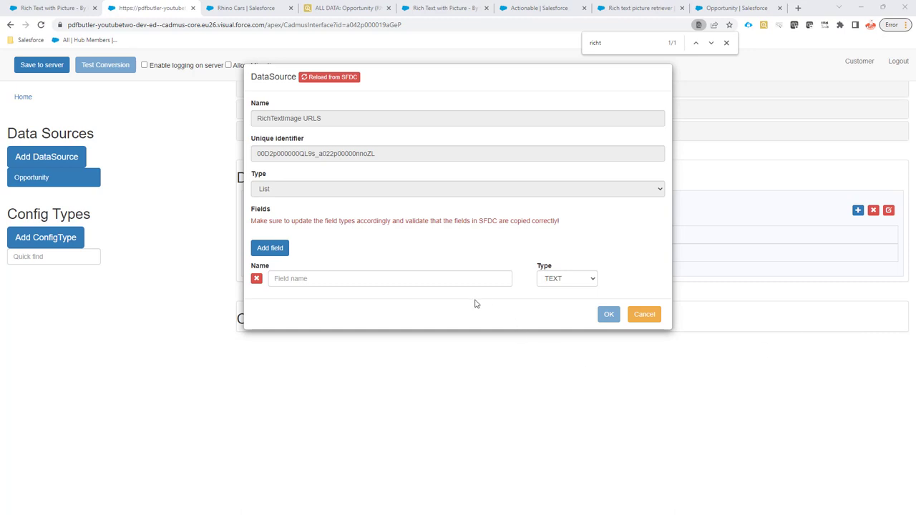
click(452, 279)
text(pdfbutler_parentId)
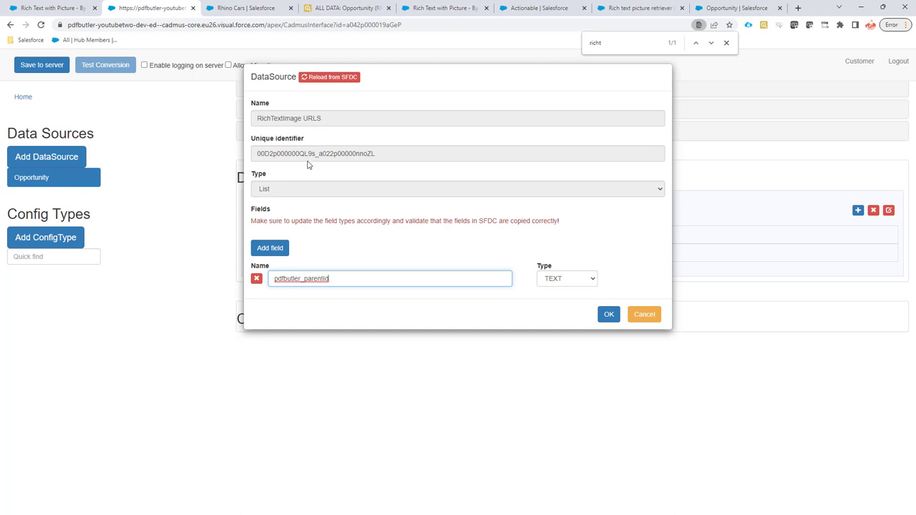
Review the opportunity's Free Text picture, add a second TEXT field named pdfbutler_url, and confirm the RichTextImage URLS data source
click(245, 8)
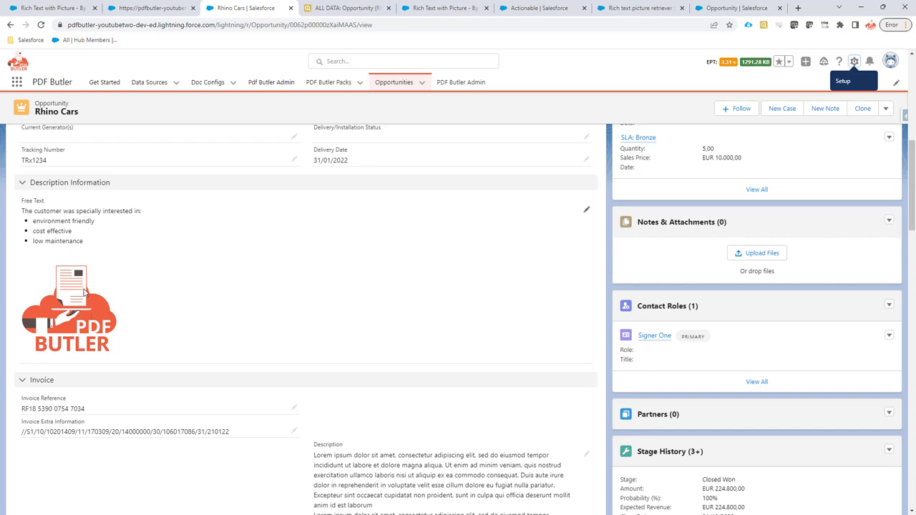
click(149, 9)
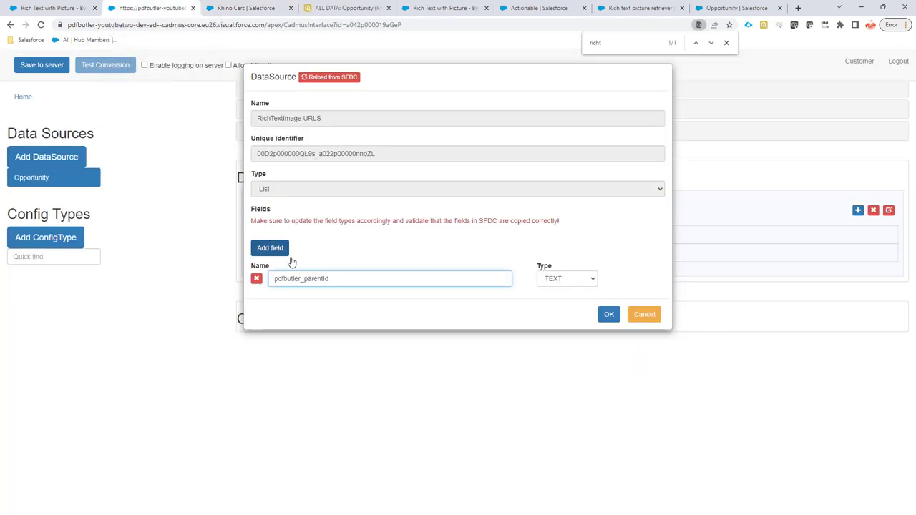
click(274, 251)
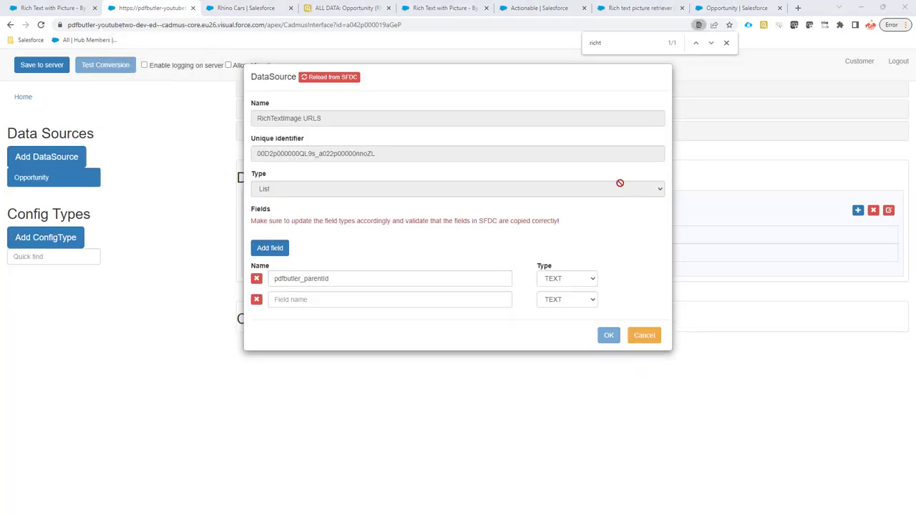
click(372, 303)
text(pdfbutler_url)
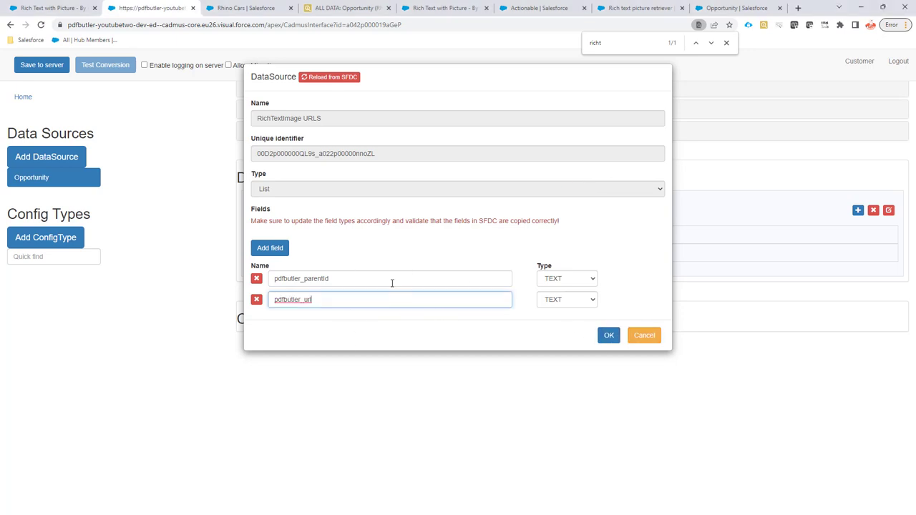
click(608, 337)
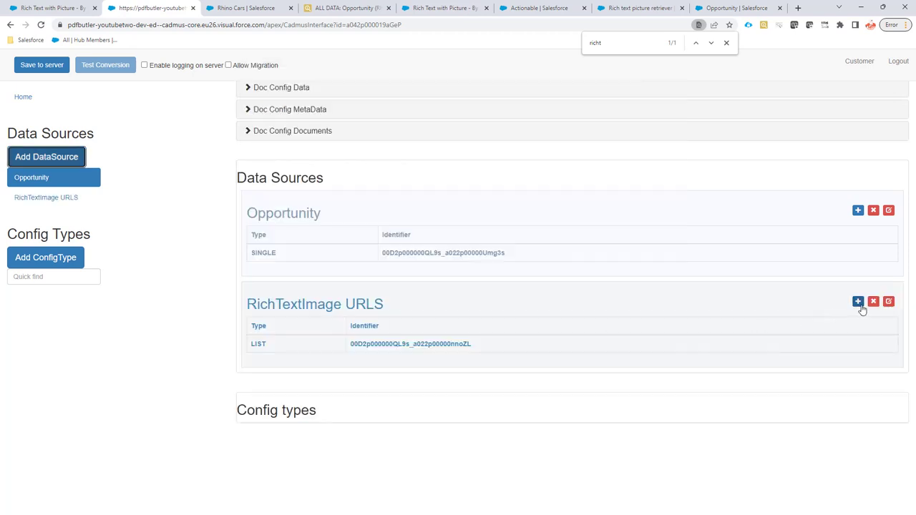
Add a dynamic picture datasource under RichTextImage URLS and name it RTF Pictures
click(857, 302)
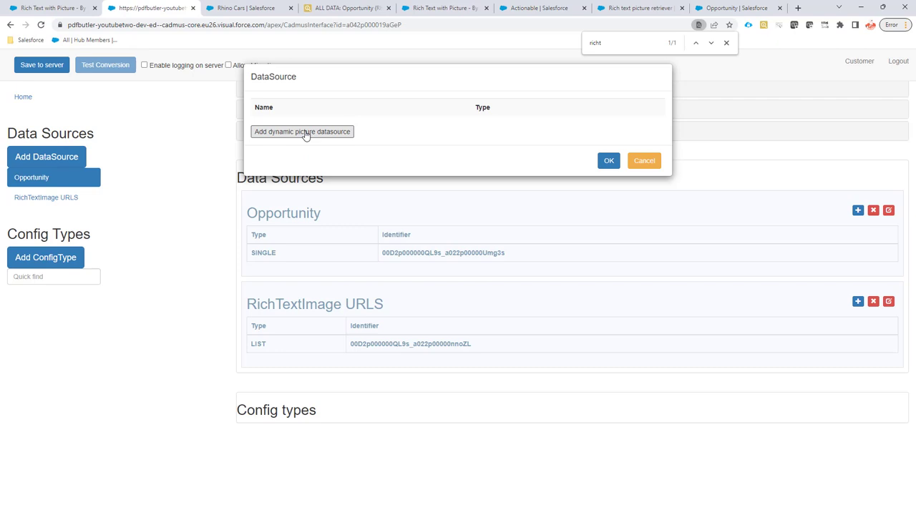
click(290, 133)
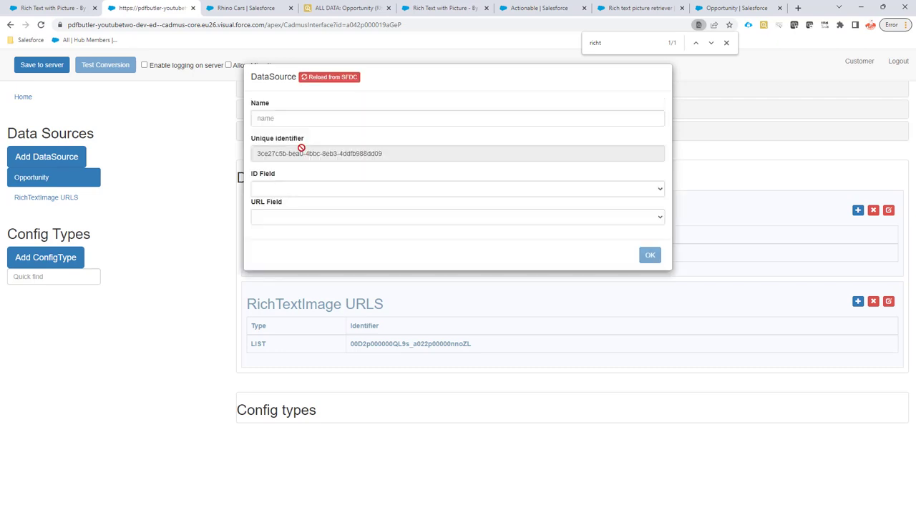
click(301, 117)
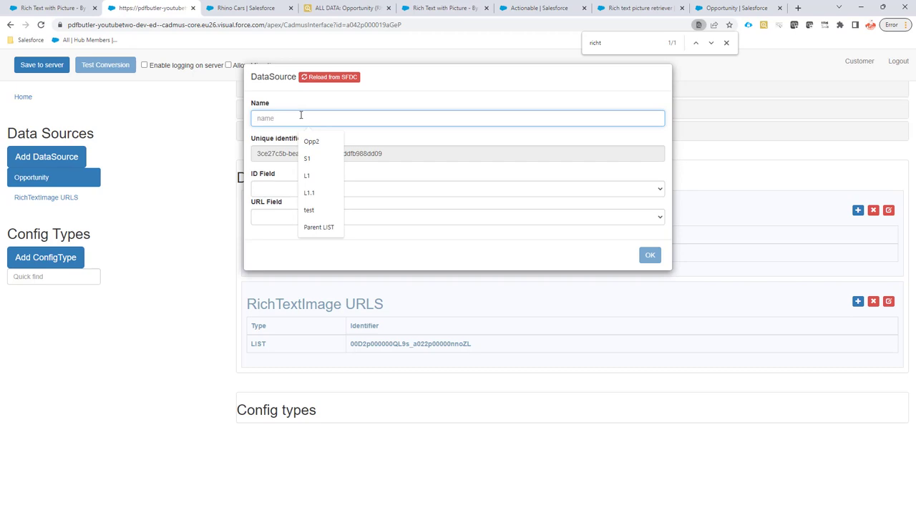
text(rich)
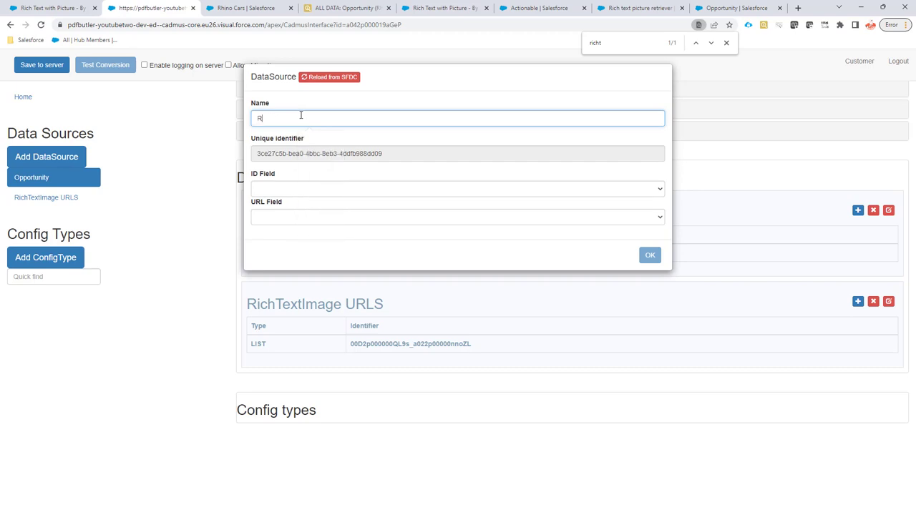
text(TF Images)
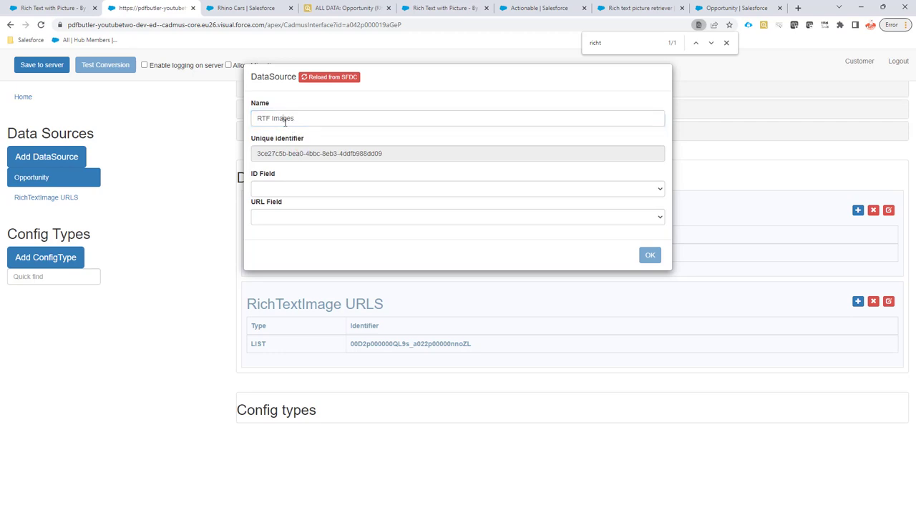
double_click(284, 120)
text(Pictures)
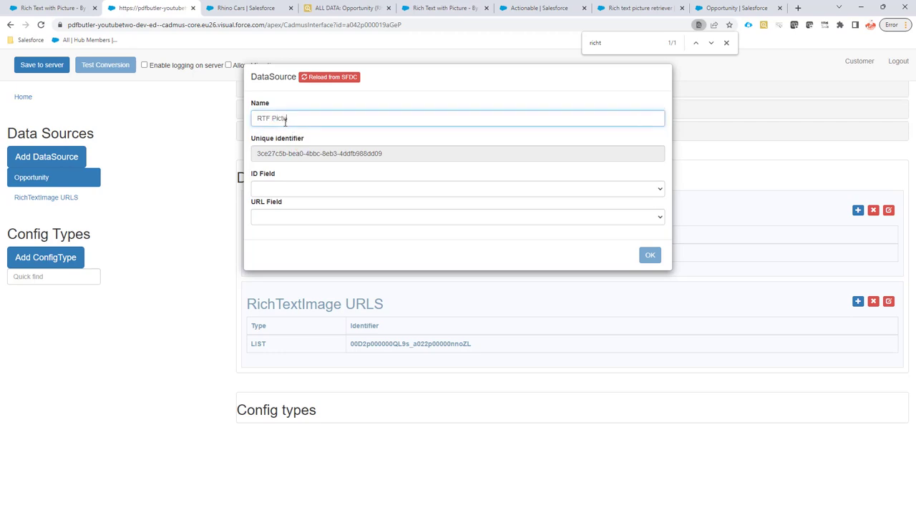
Map the RTF Pictures ID Field to pdfbutler_parentId and URL Field to pdfbutler_url, and save the Doc Config to the server
click(289, 190)
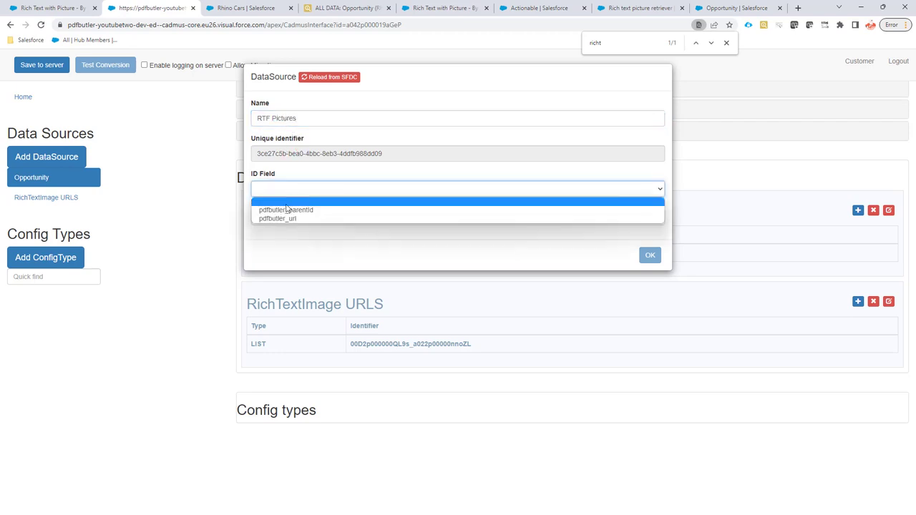
click(291, 213)
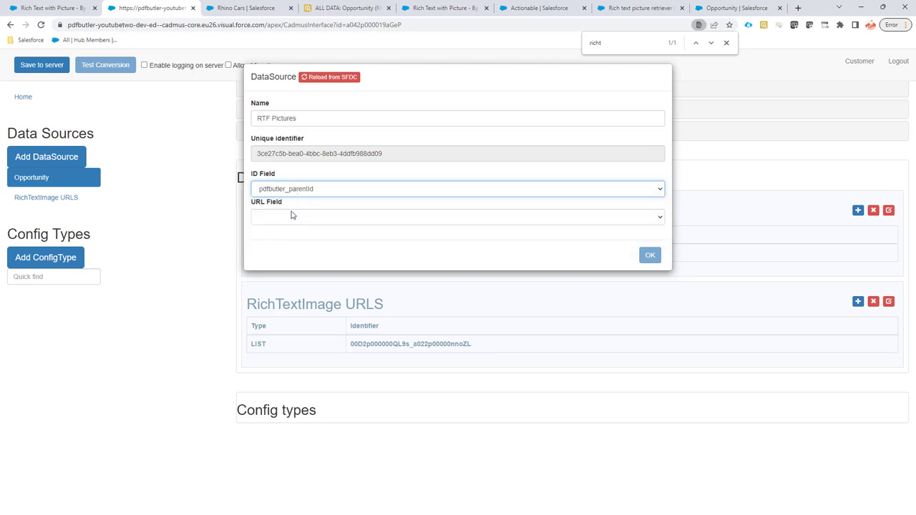
click(292, 215)
click(292, 246)
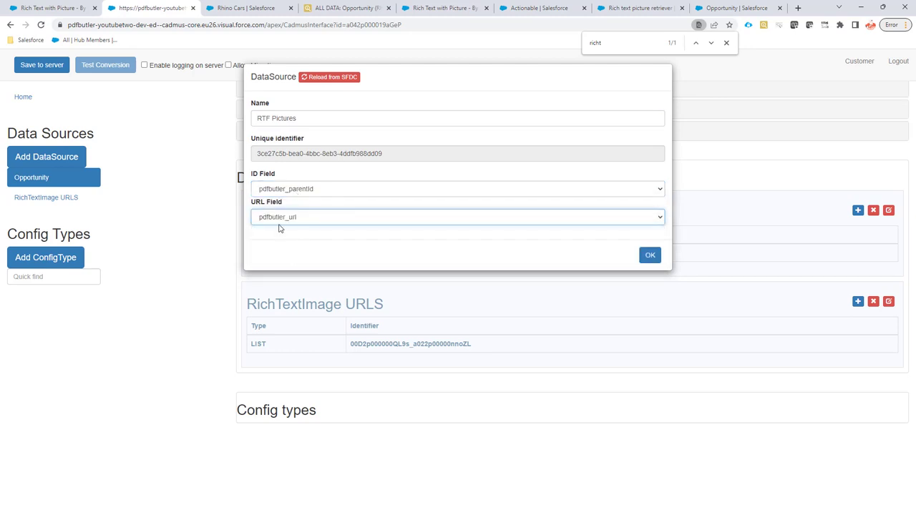
click(650, 256)
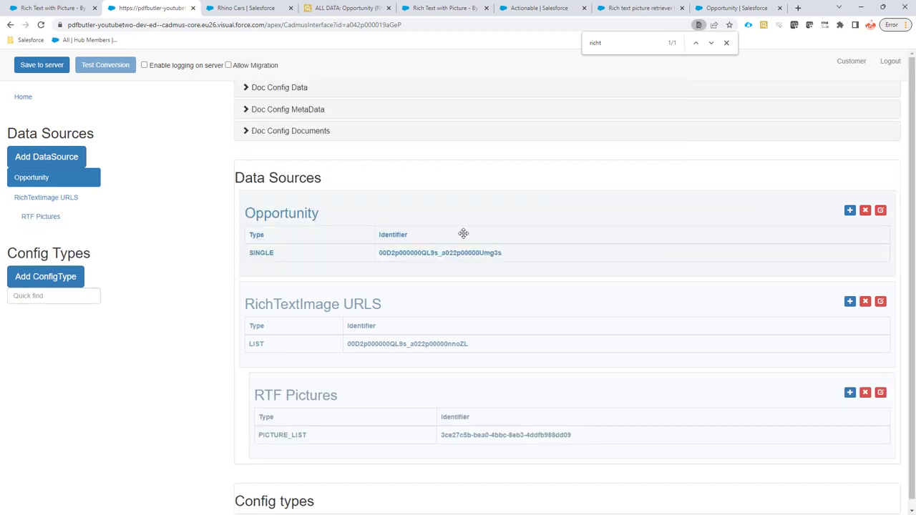
click(47, 68)
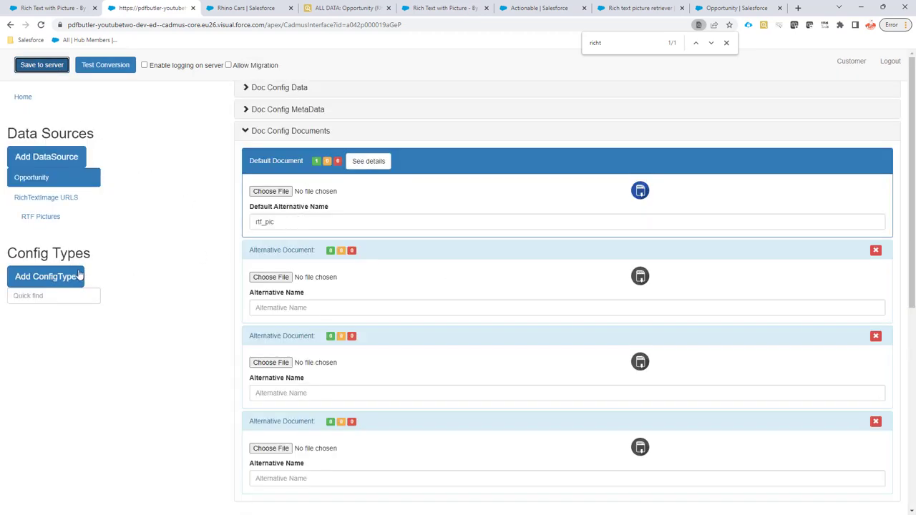
Add a config type named RICH_TEXT and set its type to RICH_TEXT V2 (latest version of Rich text)
click(55, 279)
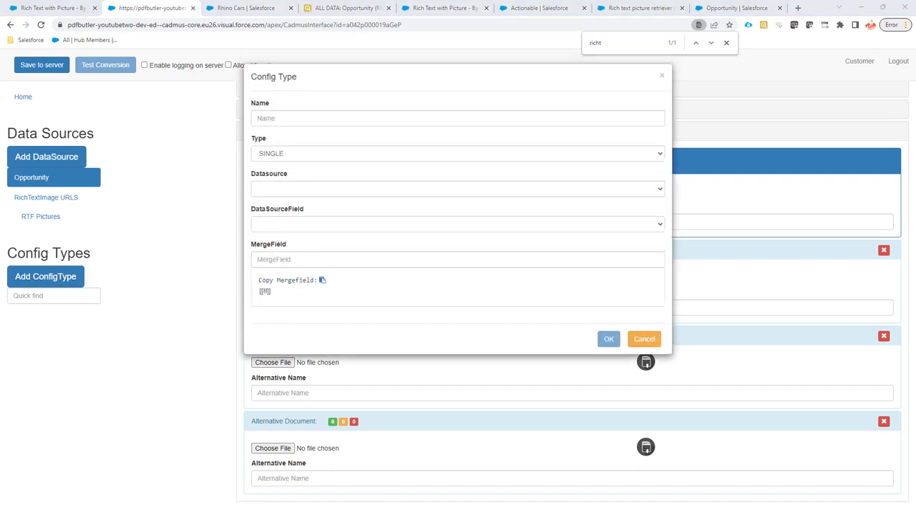
click(276, 118)
text(RICH_TEXT)
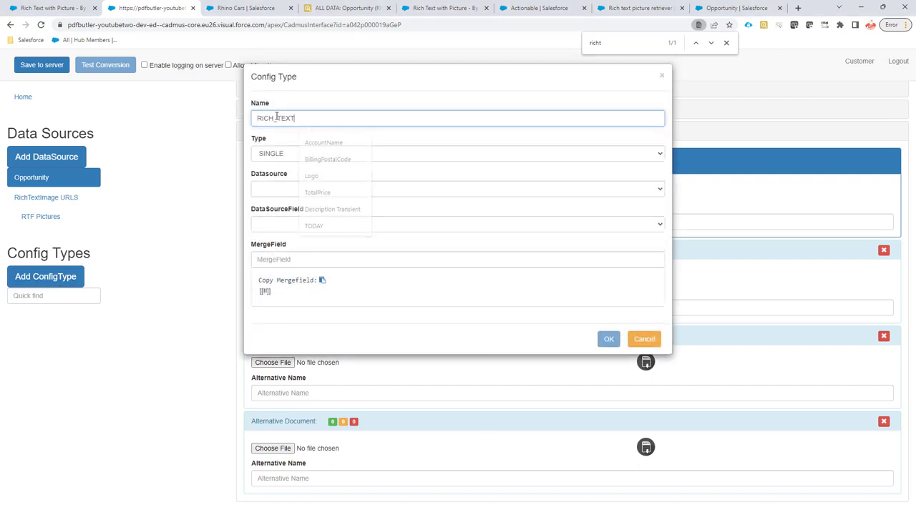
click(293, 158)
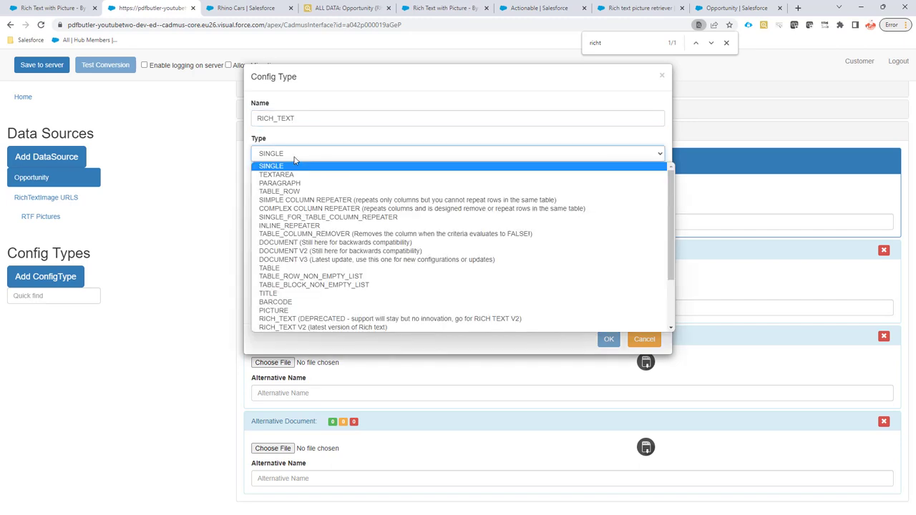
click(348, 327)
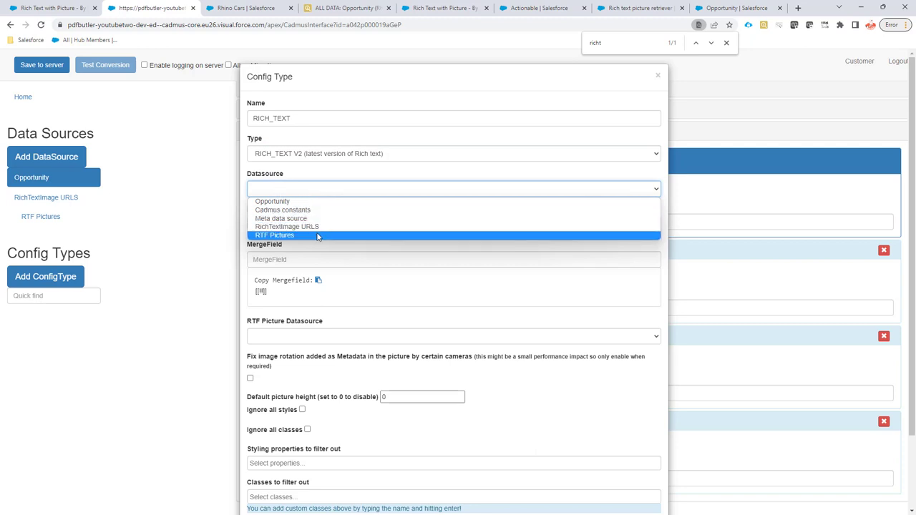
Link the config type to the Opportunity datasource's Free_Text__c field and set its merge field to RICH_TEXT
click(318, 203)
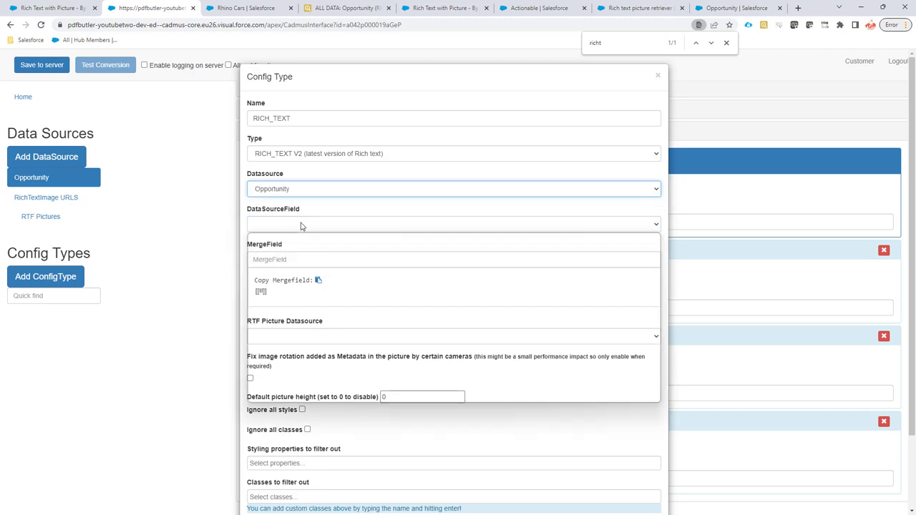
click(301, 226)
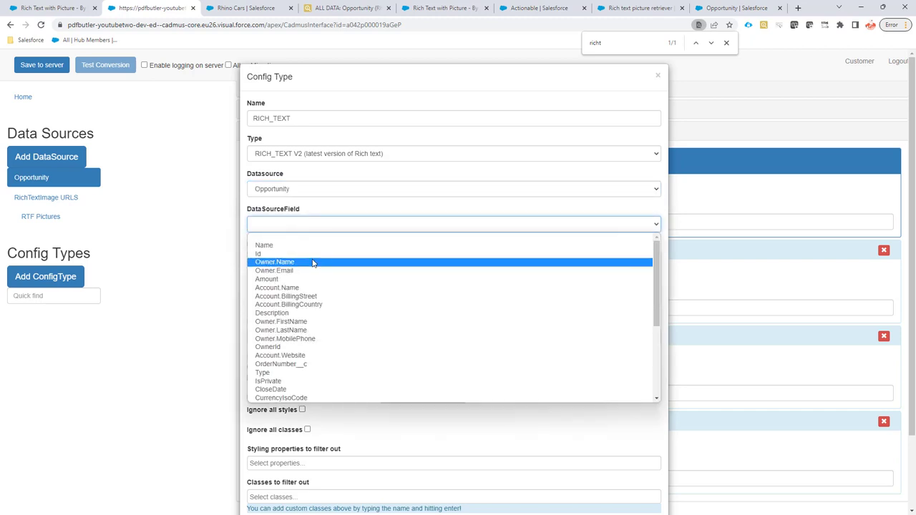
text(free)
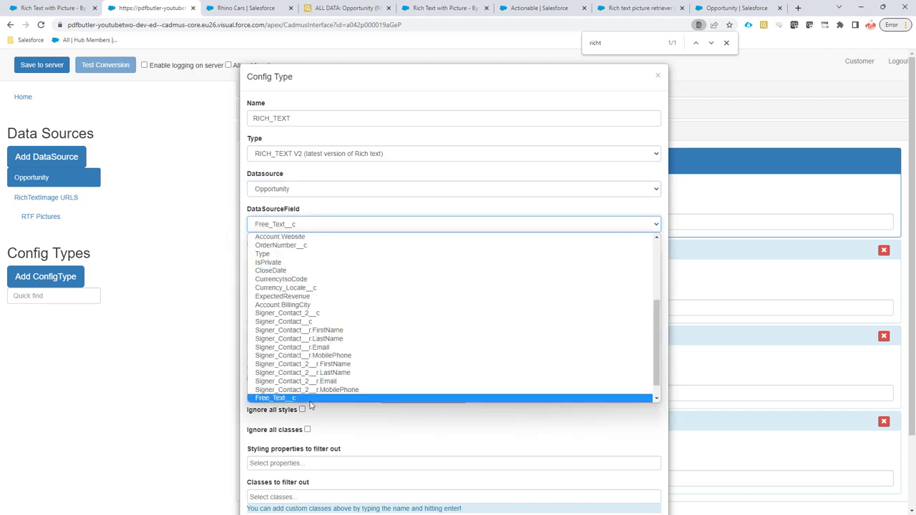
key(Return)
click(311, 261)
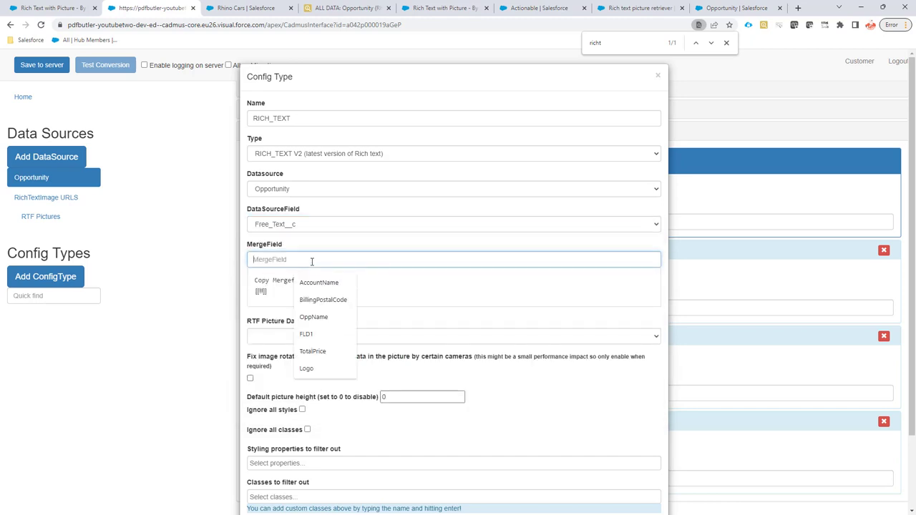
text(RICH_TEXT)
Set the RTF picture datasource to RTF Pictures, confirm the config type, and save the Doc Config to the server
click(316, 336)
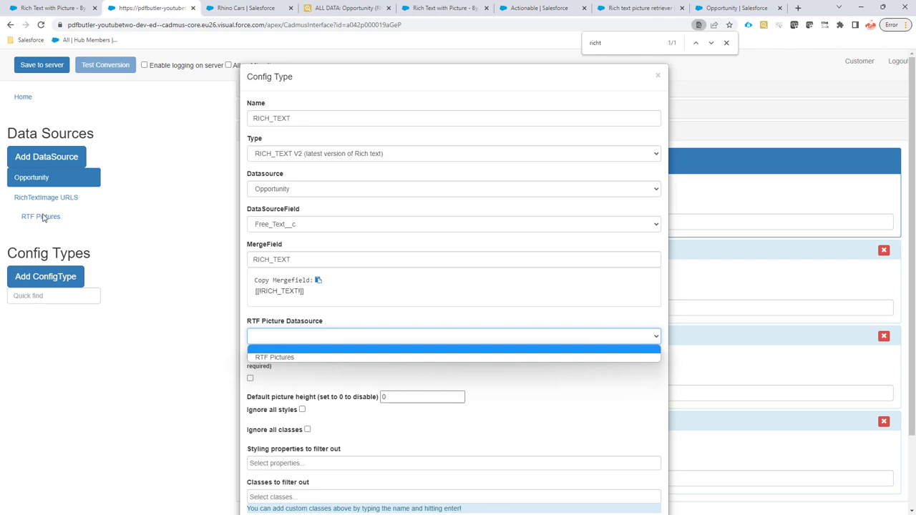
click(269, 357)
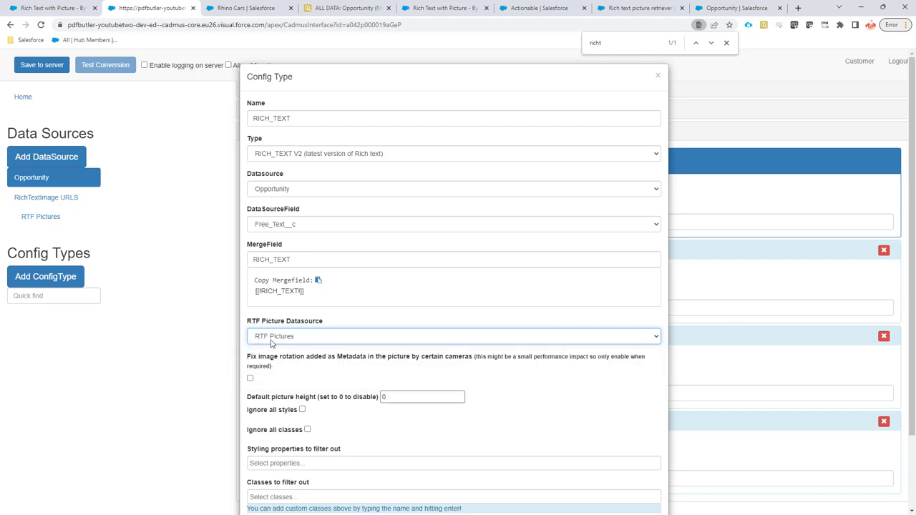
scroll(378, 341, down, 2)
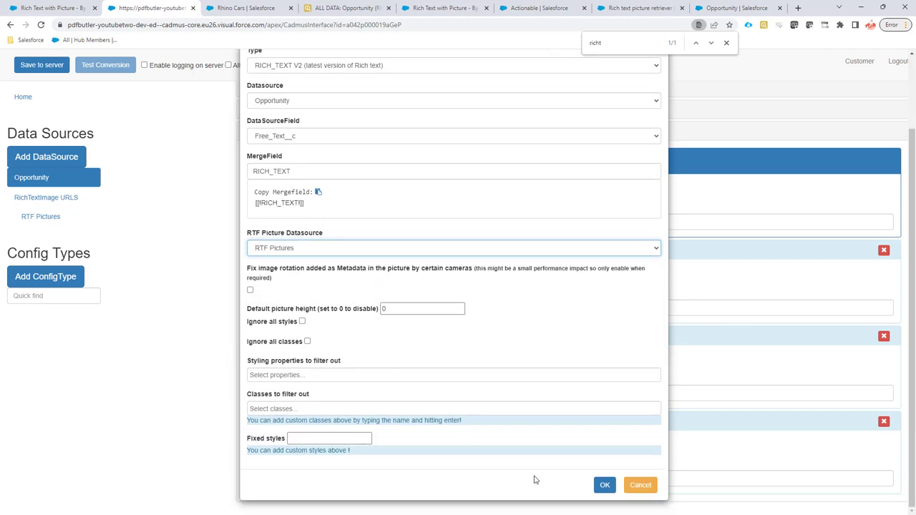
click(603, 485)
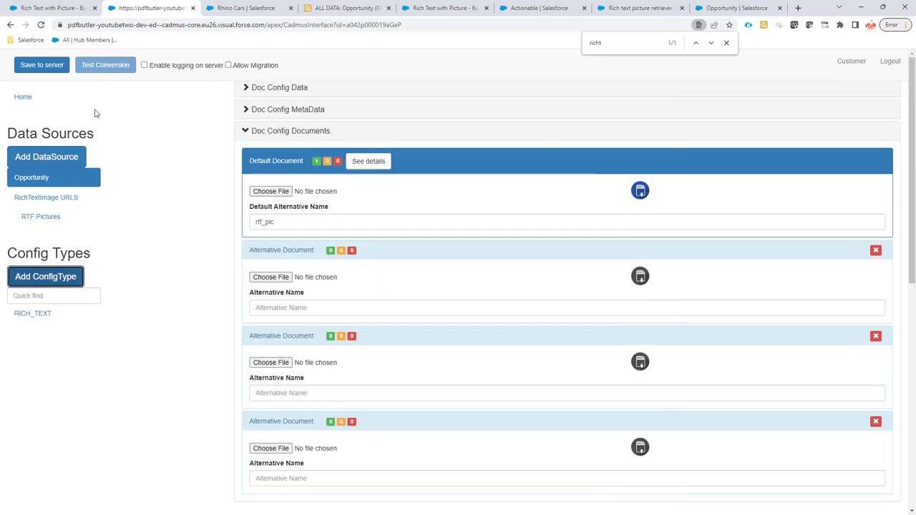
click(42, 65)
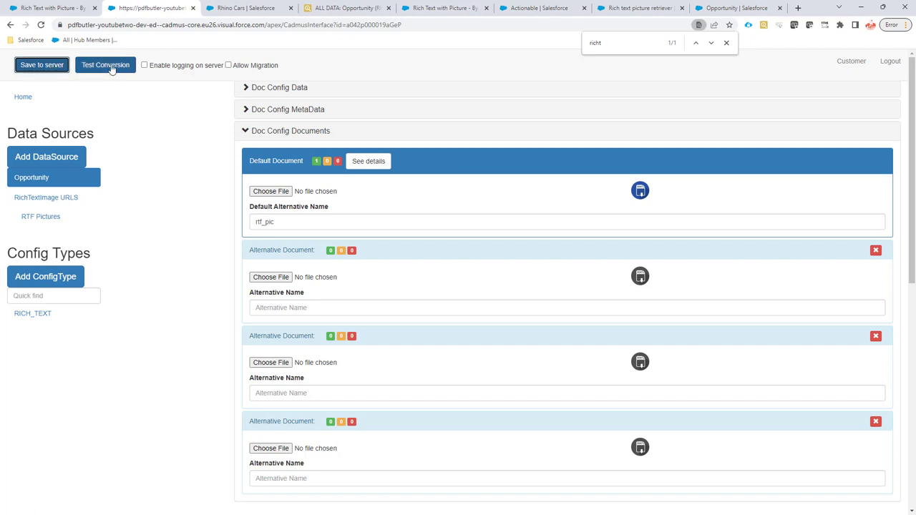
Preview the "Rich Text with Picture - By URL" document as PDF from the Rhino Cars opportunity and examine its rich text and picture
click(222, 12)
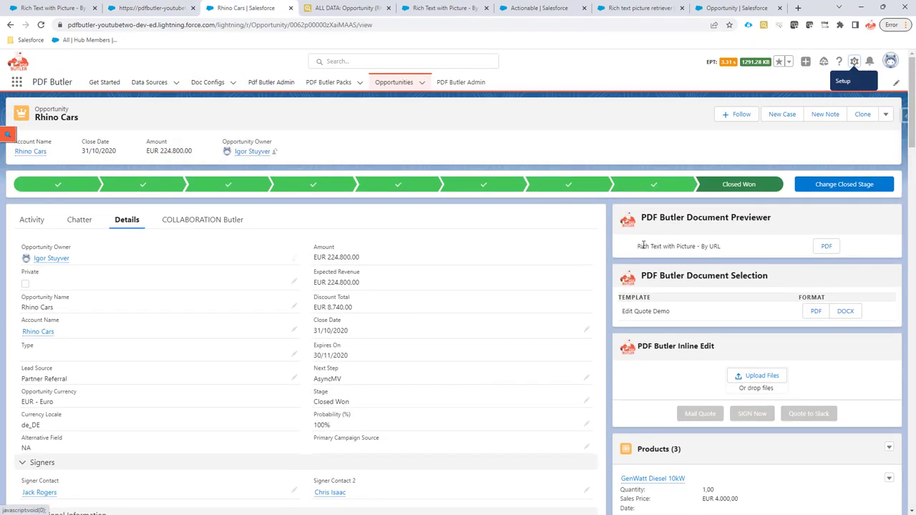
drag(638, 246, 720, 246)
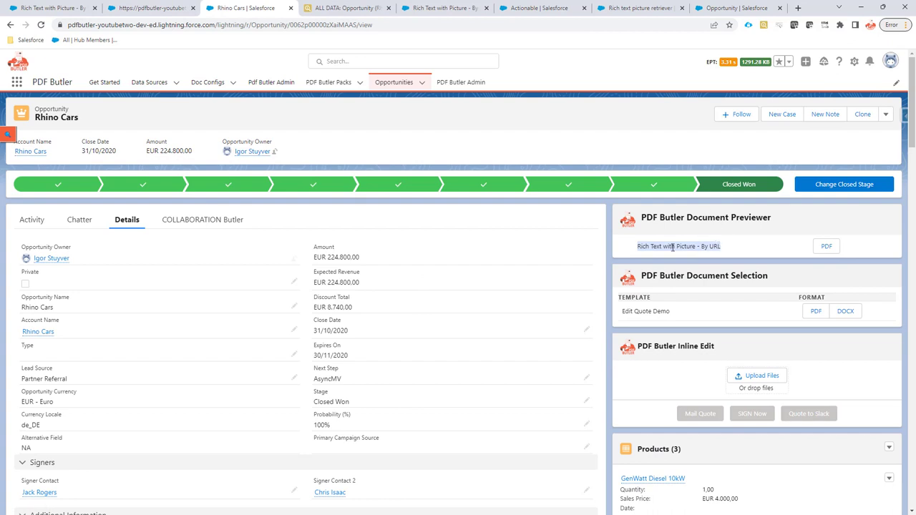
click(826, 248)
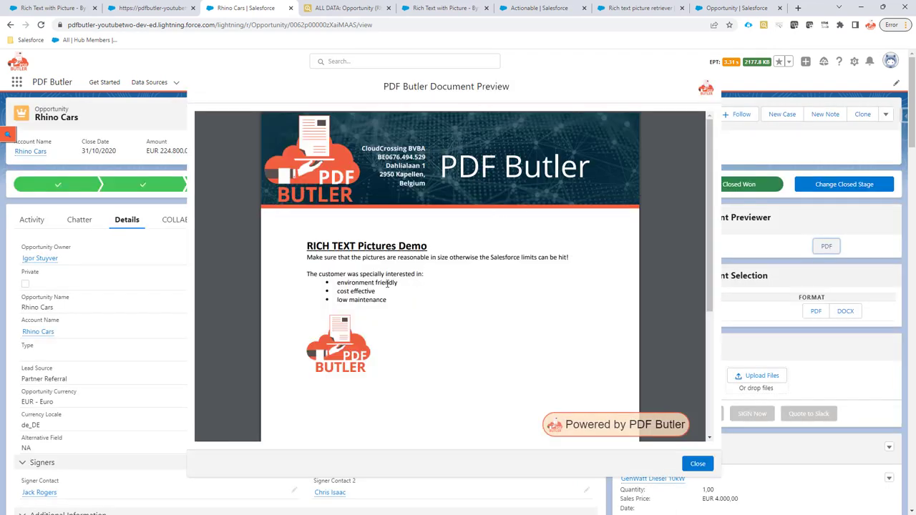
scroll(387, 283, down, 2)
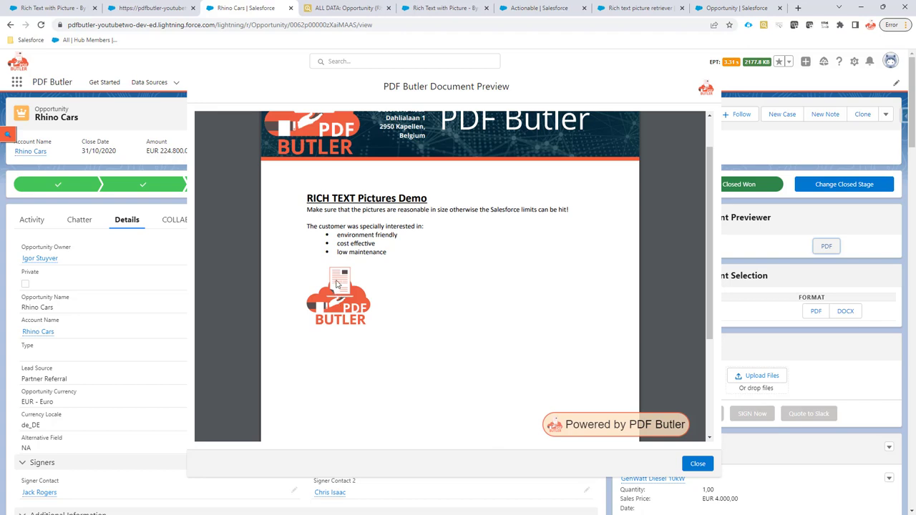